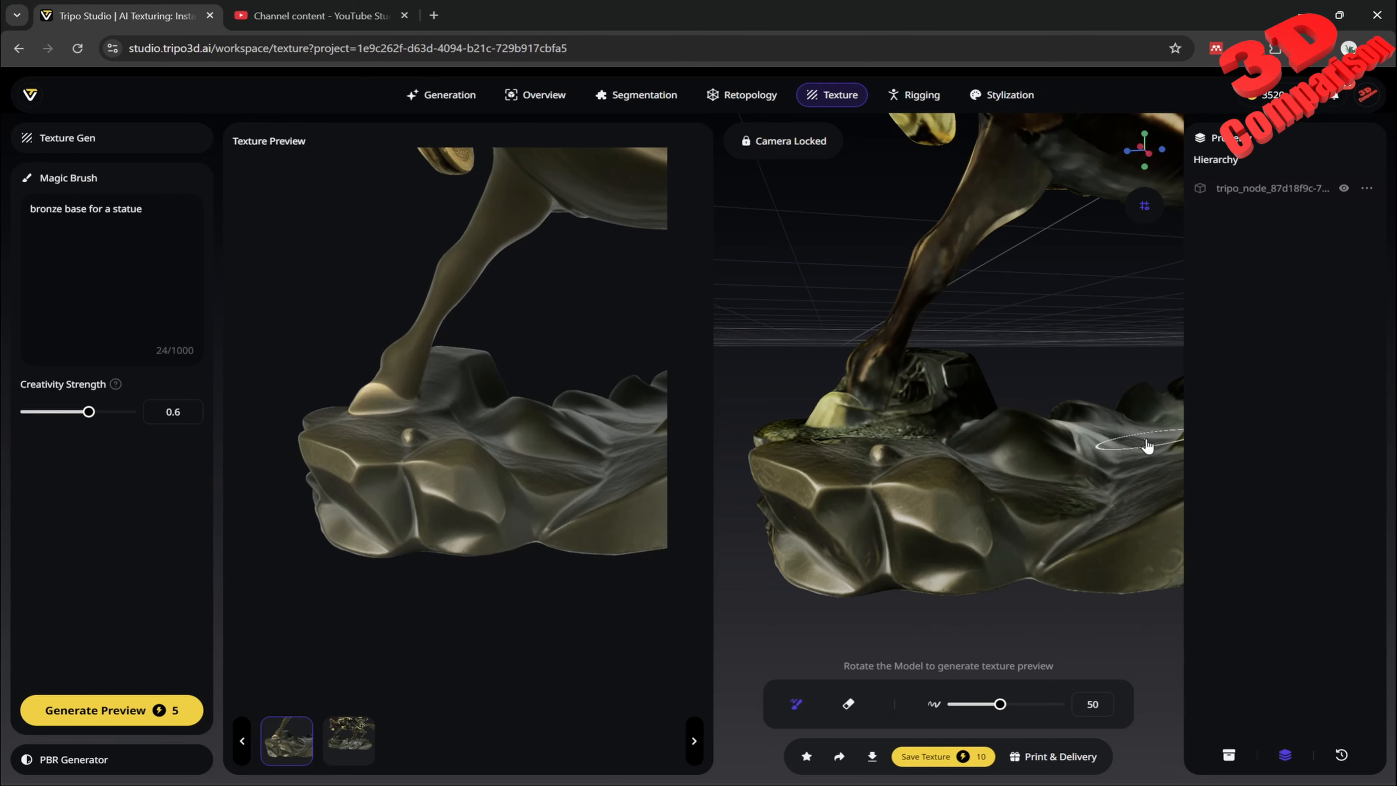
Set the brush size to 25 and paint the previewed bronze texture onto the base around the horse's front hoof
right_click(913, 434)
key("Escape")
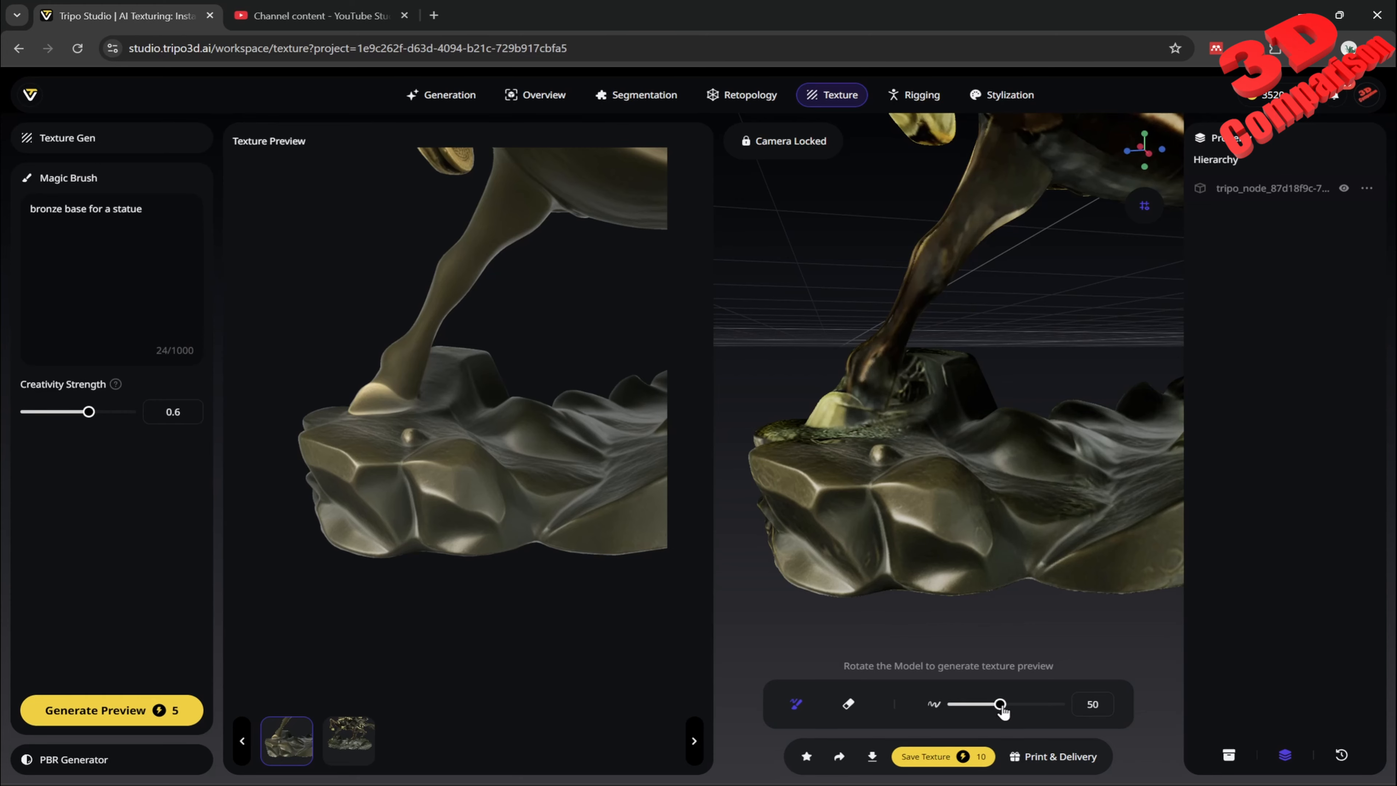
left_click(978, 705)
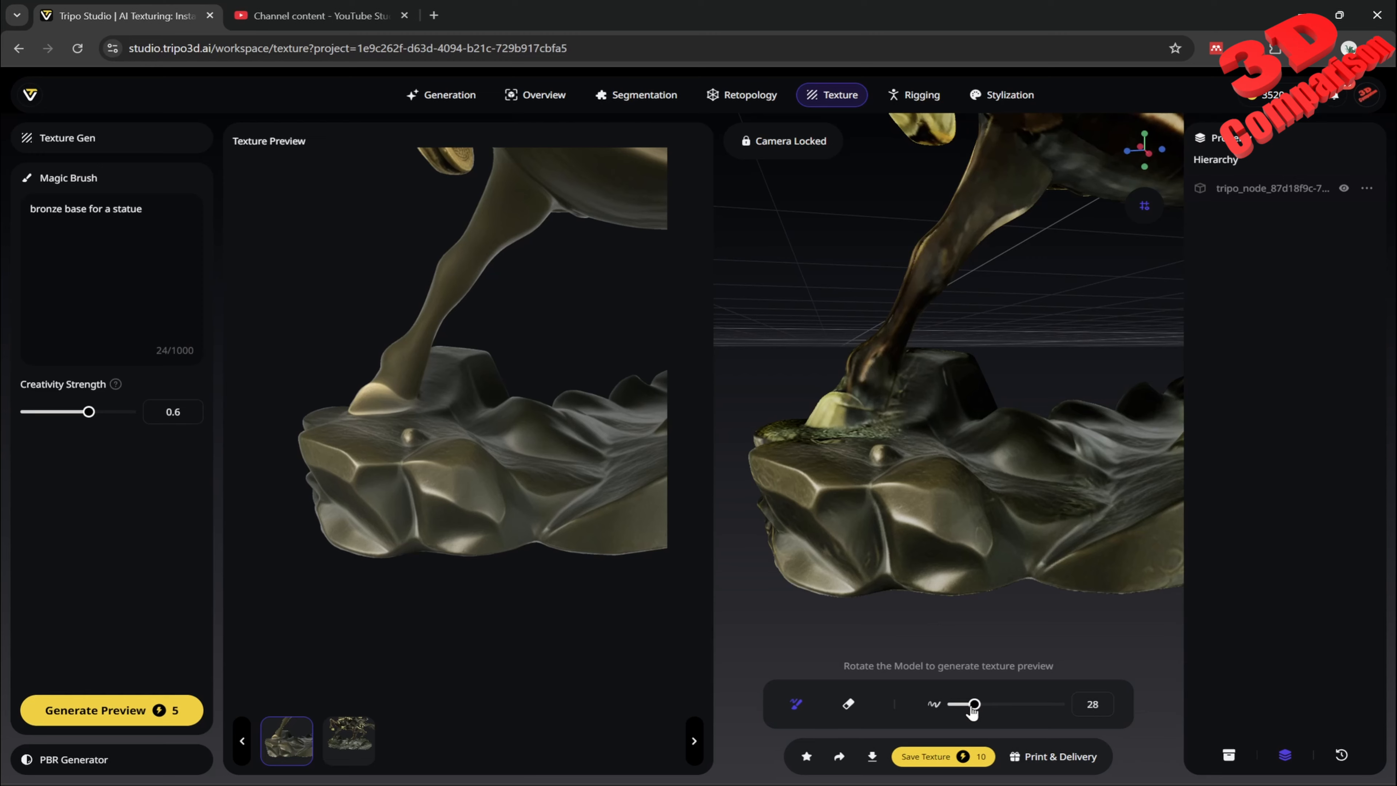
mouse_move(885, 436)
left_mouse_down()
mouse_move(776, 433)
mouse_move(764, 447)
mouse_move(776, 566)
left_mouse_up()
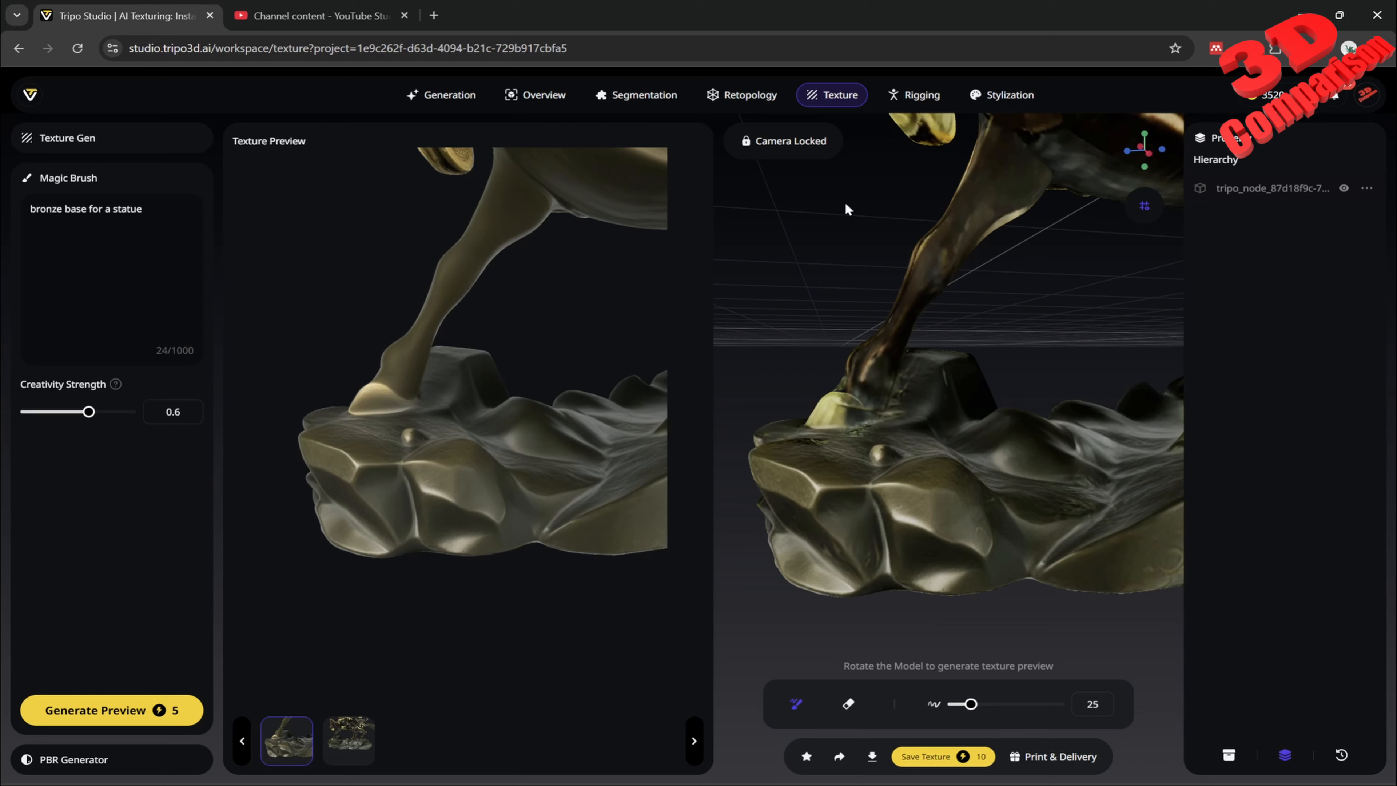
Unlock the camera and generate a "bronze base for a statue" texture preview from a side view of the base and horse
left_click(768, 141)
left_click_drag(1019, 384, 814, 471)
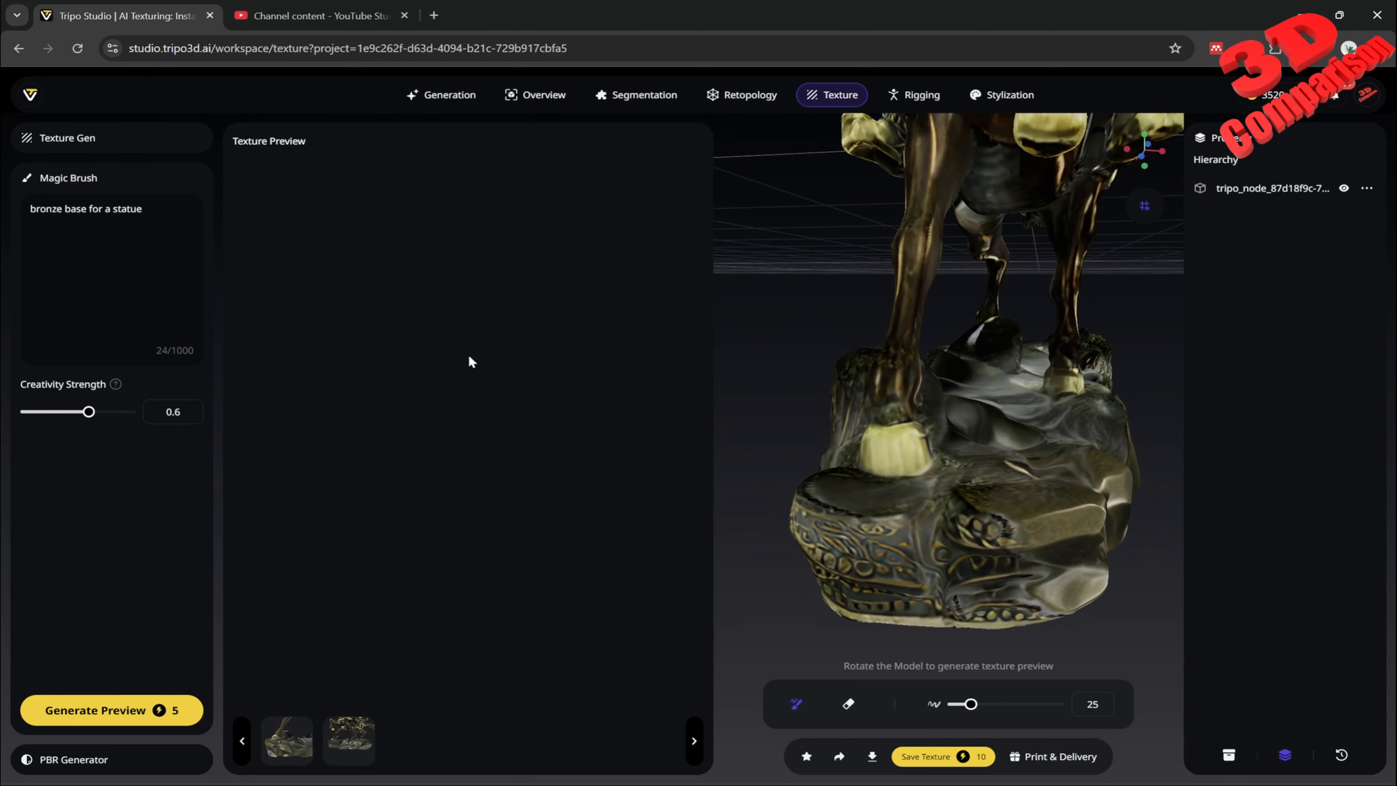
left_click_drag(1020, 396, 978, 420)
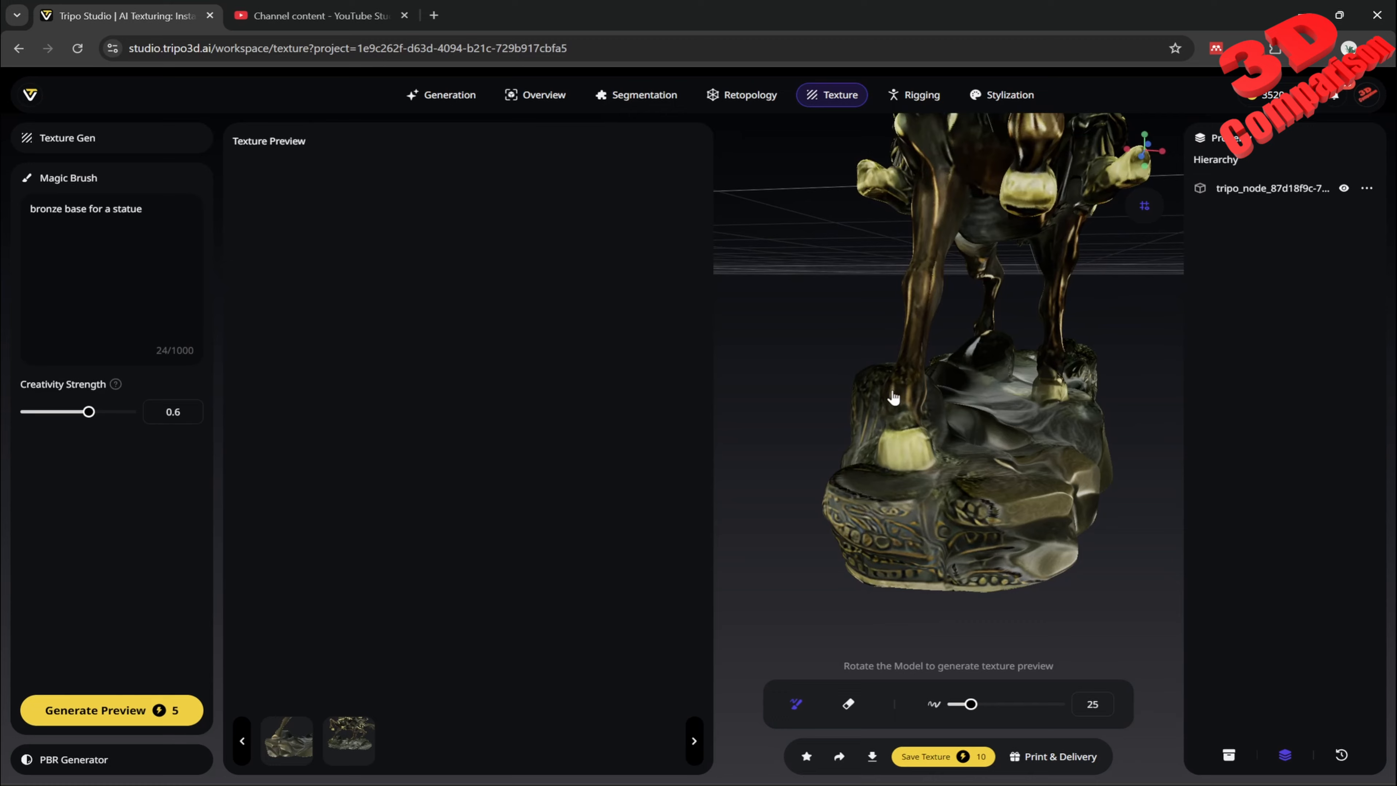
left_click_drag(893, 397, 961, 403)
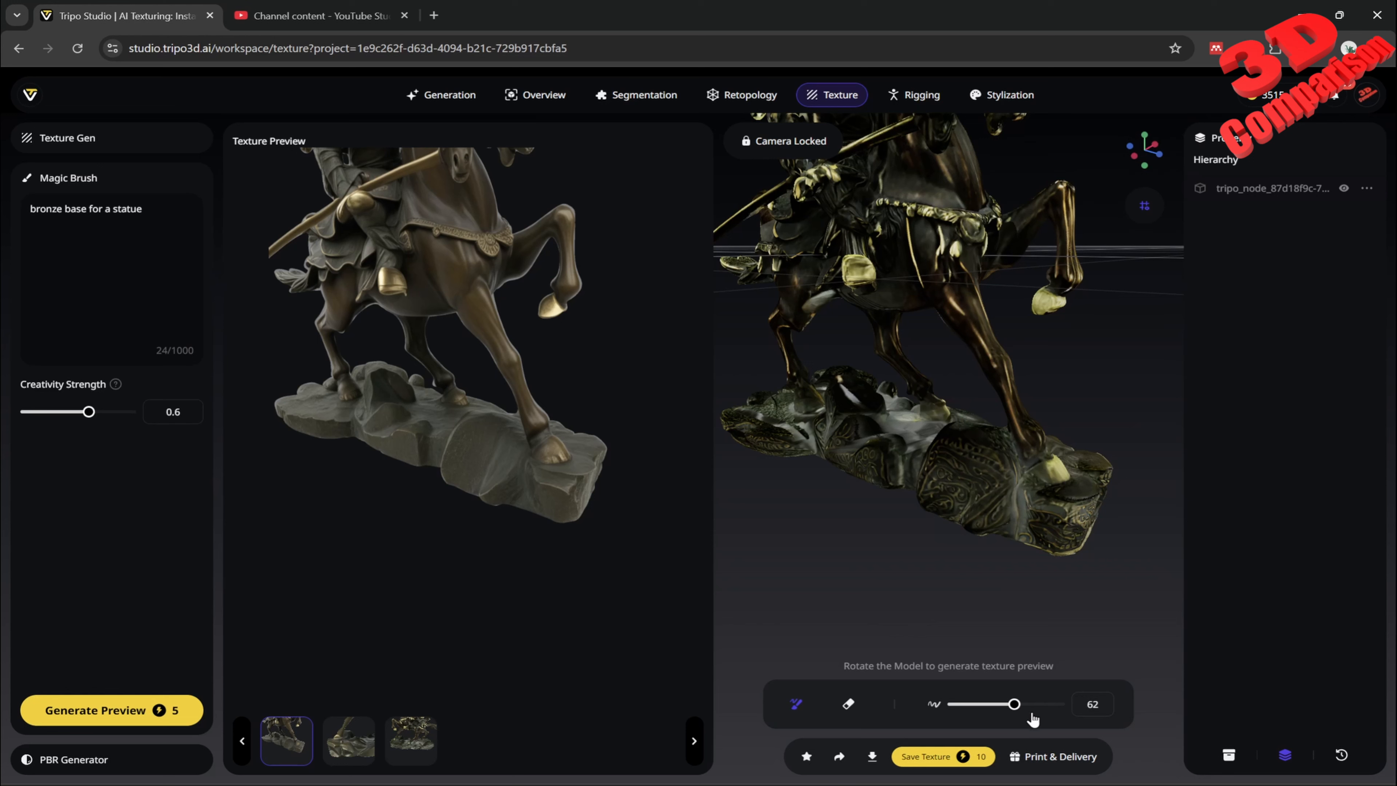
Brush the side-view preview texture over the base, the horse and the rider's lower body at brush size 71
mouse_move(1032, 484)
left_mouse_down()
mouse_move(1048, 471)
mouse_move(1062, 482)
mouse_move(1000, 486)
mouse_move(973, 438)
mouse_move(930, 476)
mouse_move(865, 467)
mouse_move(847, 427)
mouse_move(894, 421)
mouse_move(875, 405)
mouse_move(859, 440)
mouse_move(876, 407)
mouse_move(841, 438)
mouse_move(780, 420)
mouse_move(795, 383)
mouse_move(756, 415)
mouse_move(803, 443)
left_mouse_up()
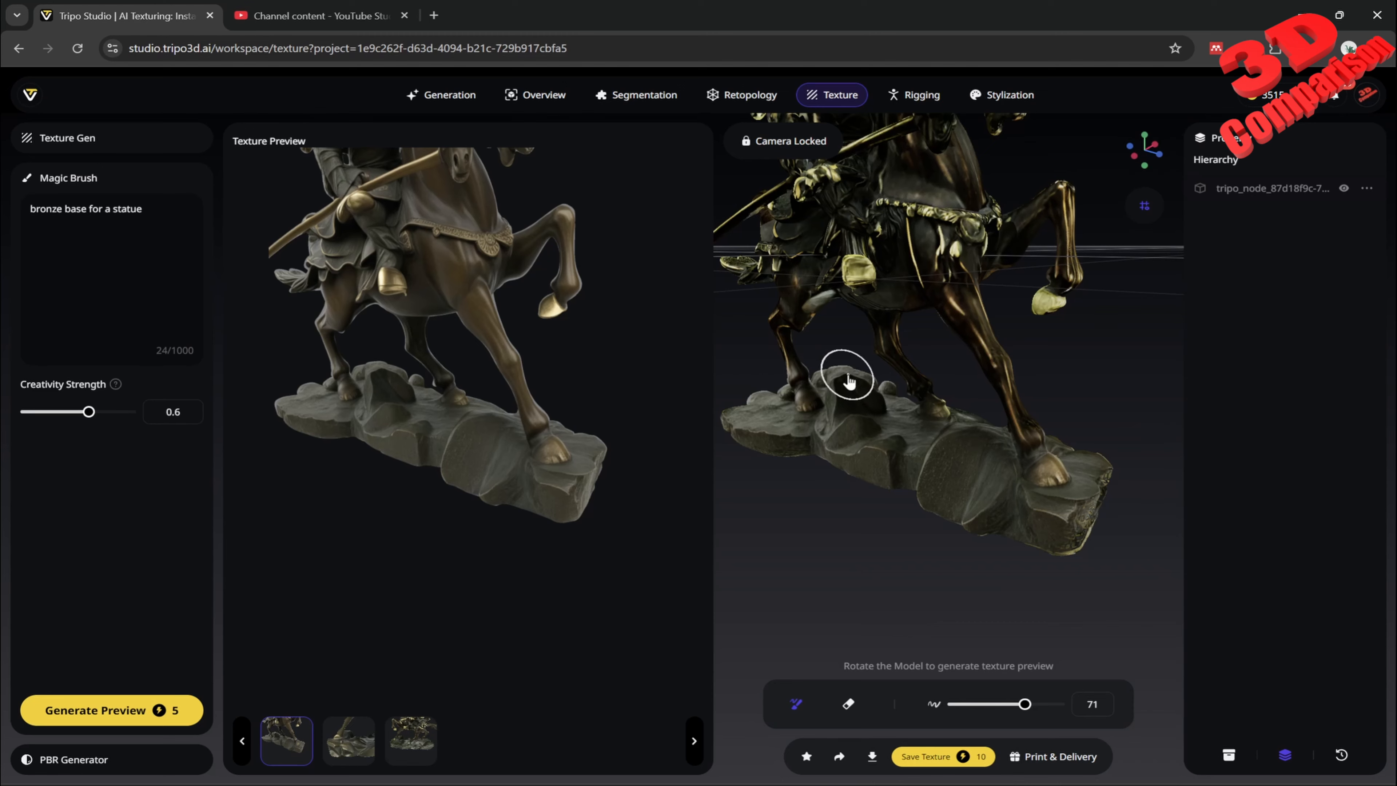
mouse_move(774, 326)
left_mouse_down()
mouse_move(830, 267)
mouse_move(920, 254)
mouse_move(782, 353)
mouse_move(911, 369)
mouse_move(836, 259)
mouse_move(951, 234)
mouse_move(992, 244)
mouse_move(1007, 452)
mouse_move(967, 468)
mouse_move(924, 420)
left_mouse_up()
mouse_move(1063, 197)
left_mouse_down()
mouse_move(1044, 219)
mouse_move(1048, 287)
mouse_move(1030, 325)
left_mouse_up()
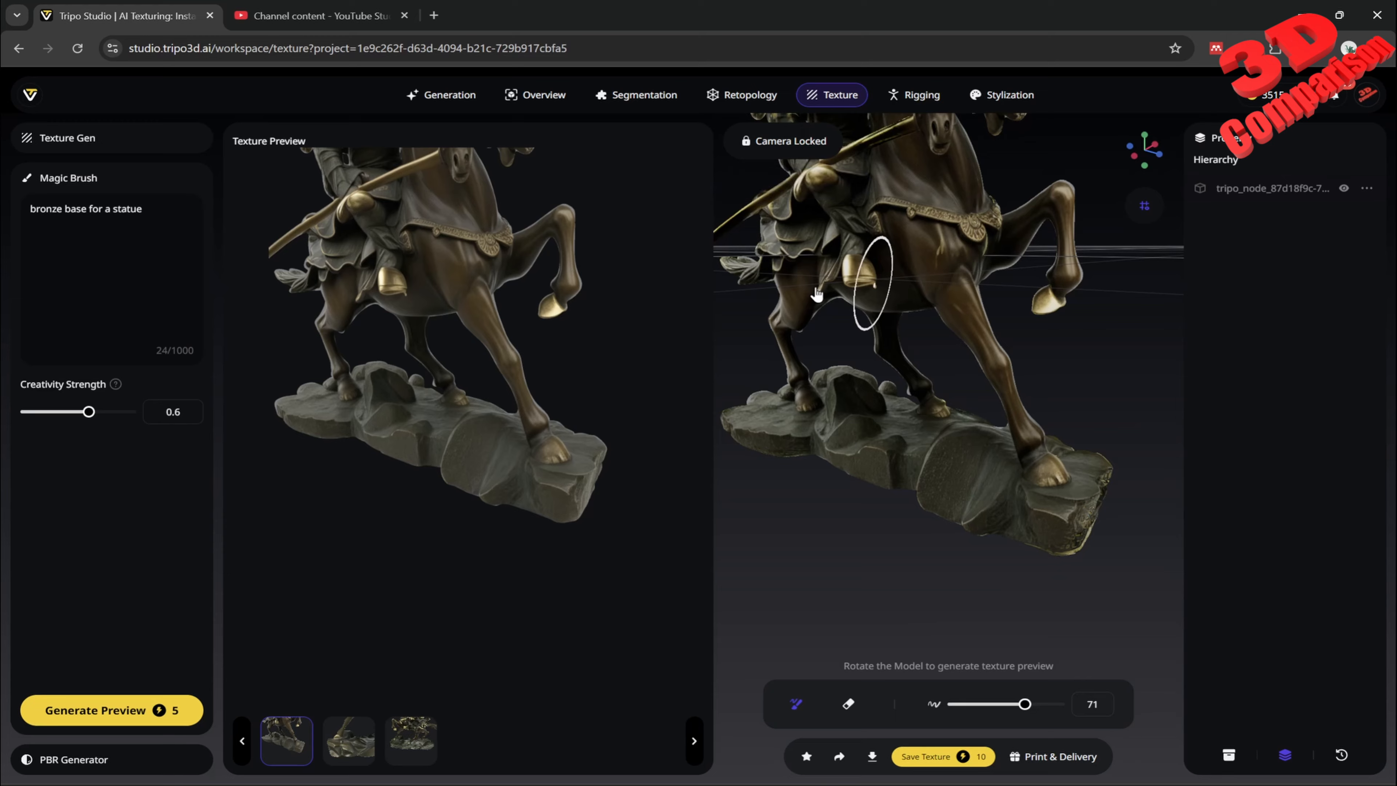
Unlock the camera and generate a texture preview showing the whole statue from a raised three-quarter view
left_click(784, 141)
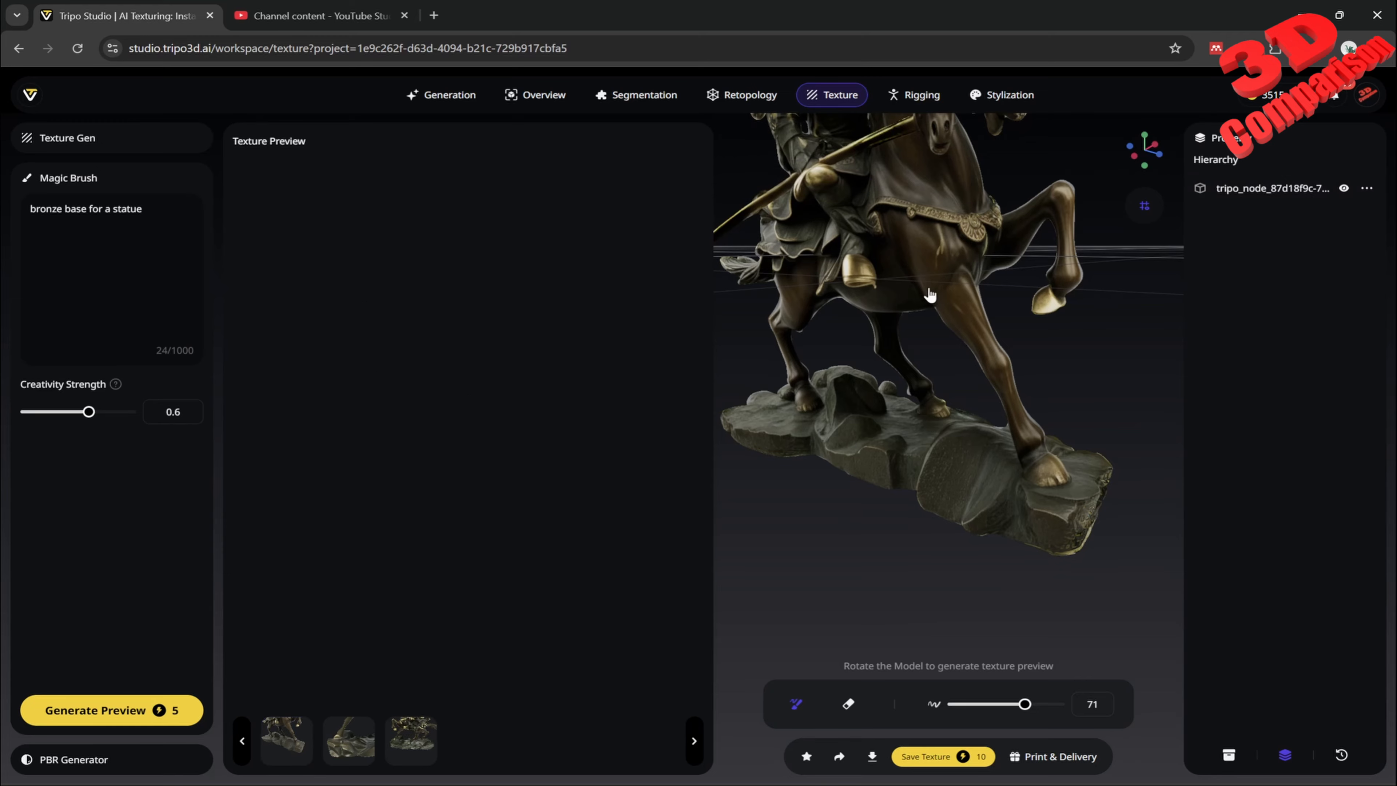
left_click_drag(935, 310, 954, 335)
left_click_drag(1055, 419, 1074, 464)
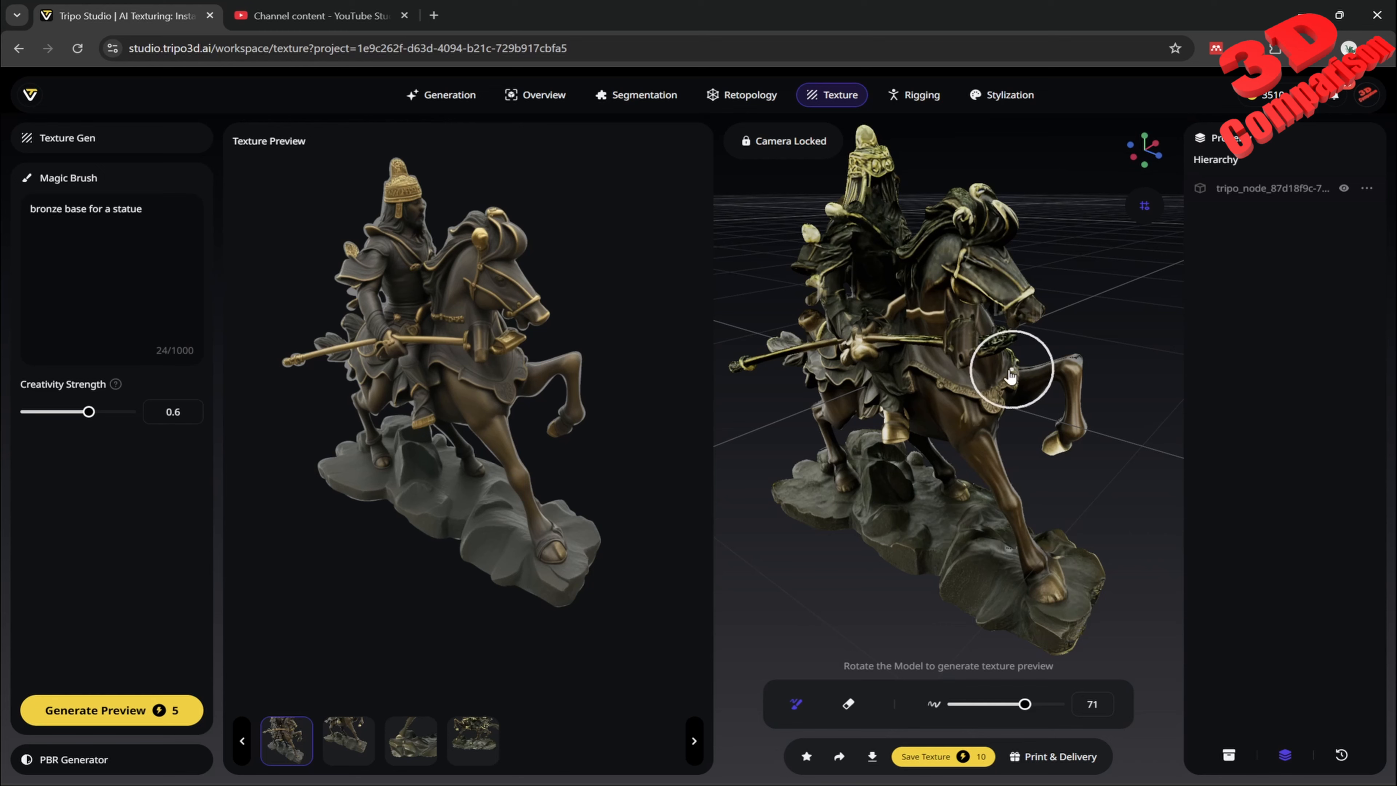
Erase the brushed texture around the lance head and generate another preview from the same view
left_click(849, 703)
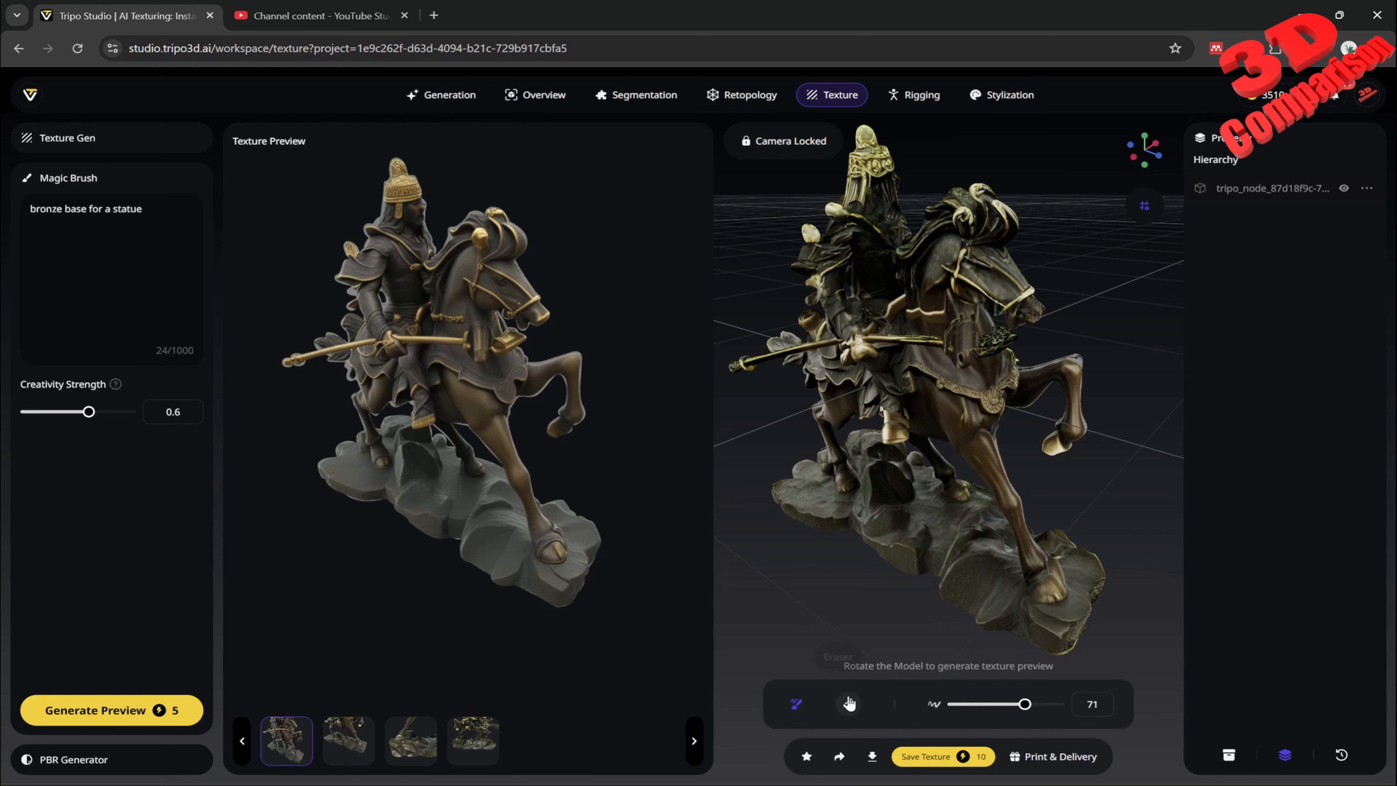
mouse_move(954, 362)
left_mouse_down()
mouse_move(957, 343)
mouse_move(968, 365)
mouse_move(1002, 350)
mouse_move(960, 356)
mouse_move(977, 351)
left_mouse_up()
left_click(80, 712)
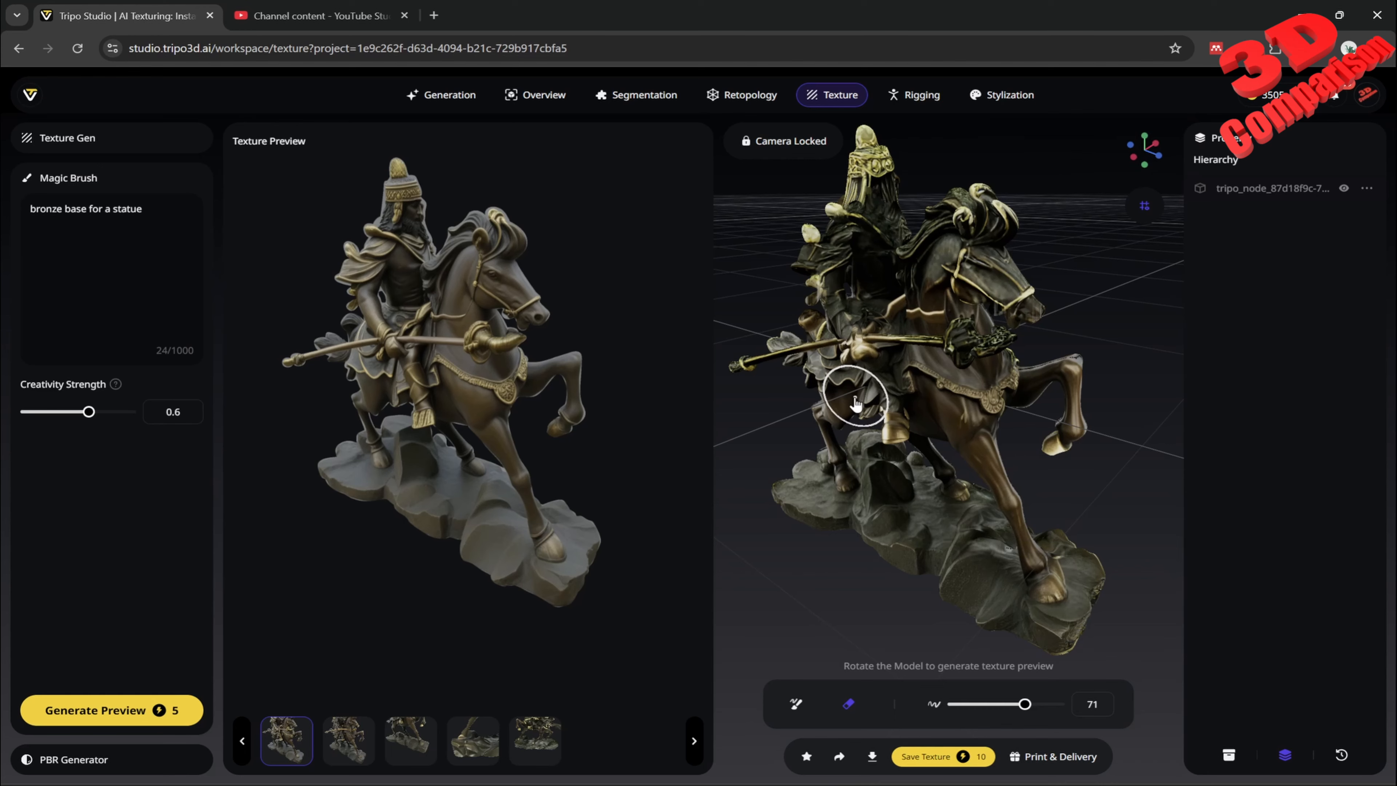
Erase earlier strokes around the rider's boot and base, and brush the new preview over the whole statue at size 100
left_click_drag(1025, 704, 1061, 704)
mouse_move(905, 450)
left_mouse_down()
mouse_move(851, 432)
mouse_move(901, 420)
mouse_move(902, 405)
left_mouse_up()
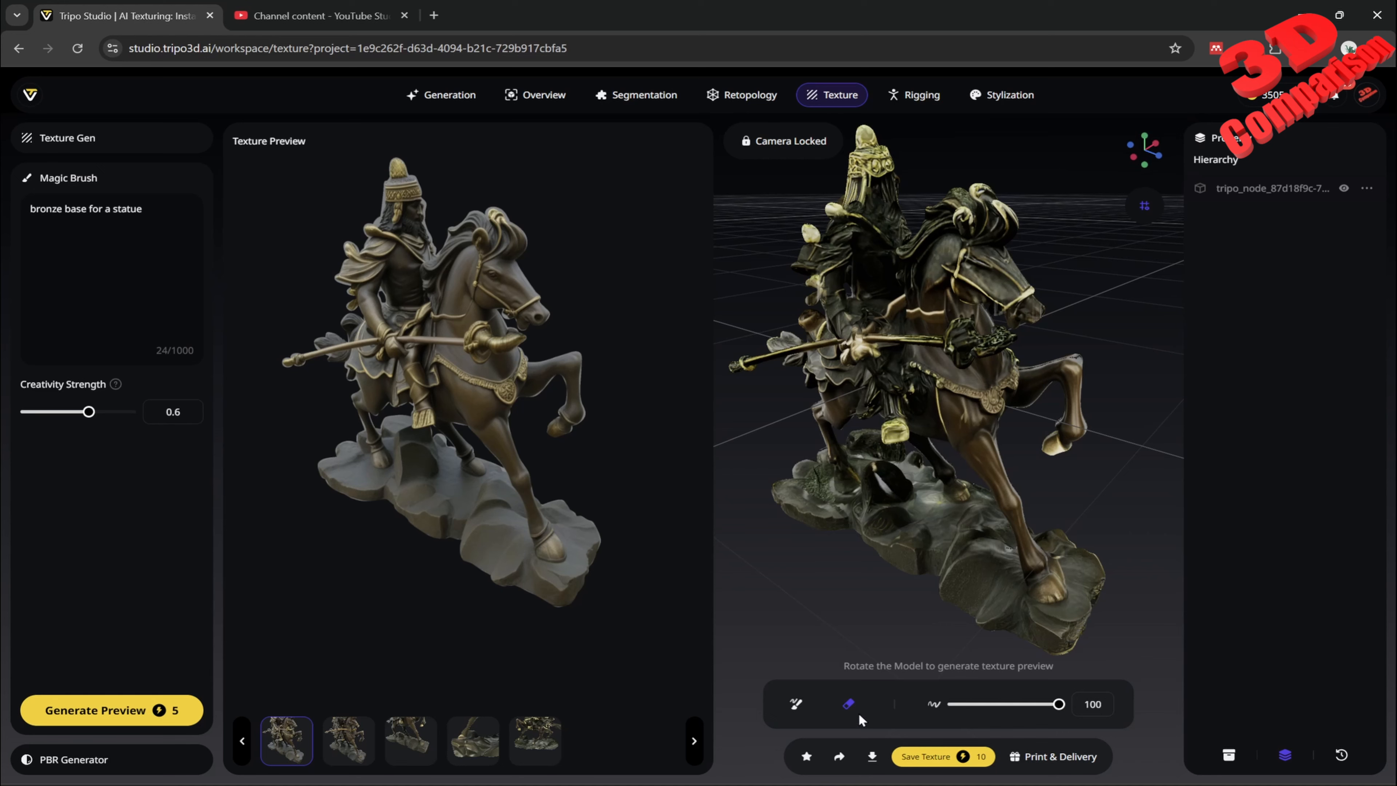
left_click(796, 704)
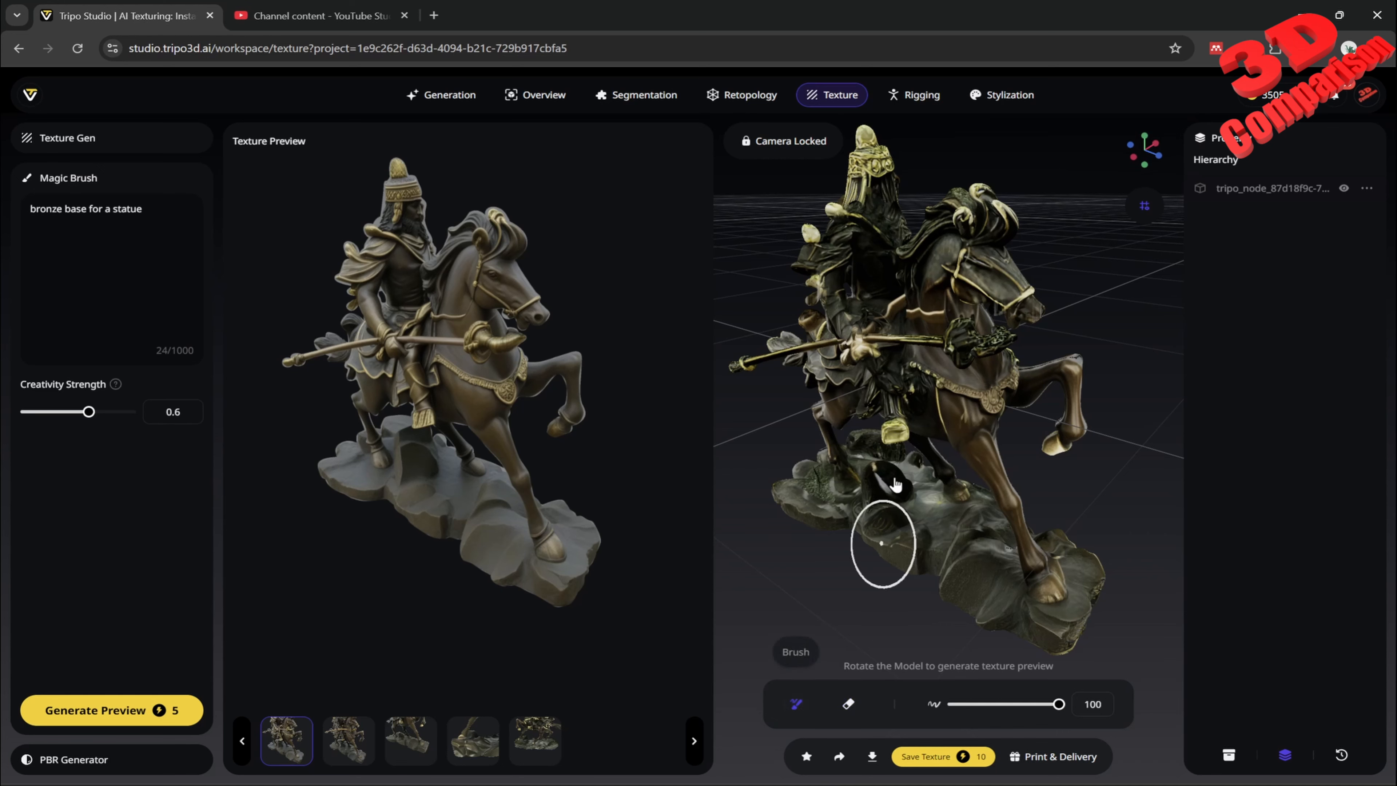
mouse_move(876, 478)
left_mouse_down()
mouse_move(895, 395)
mouse_move(856, 379)
mouse_move(819, 334)
mouse_move(812, 292)
mouse_move(887, 175)
mouse_move(926, 254)
mouse_move(954, 245)
mouse_move(976, 305)
mouse_move(1001, 386)
mouse_move(968, 421)
mouse_move(1054, 436)
mouse_move(1060, 399)
mouse_move(1041, 630)
mouse_move(984, 528)
mouse_move(891, 484)
mouse_move(862, 436)
mouse_move(784, 513)
mouse_move(841, 560)
left_mouse_up()
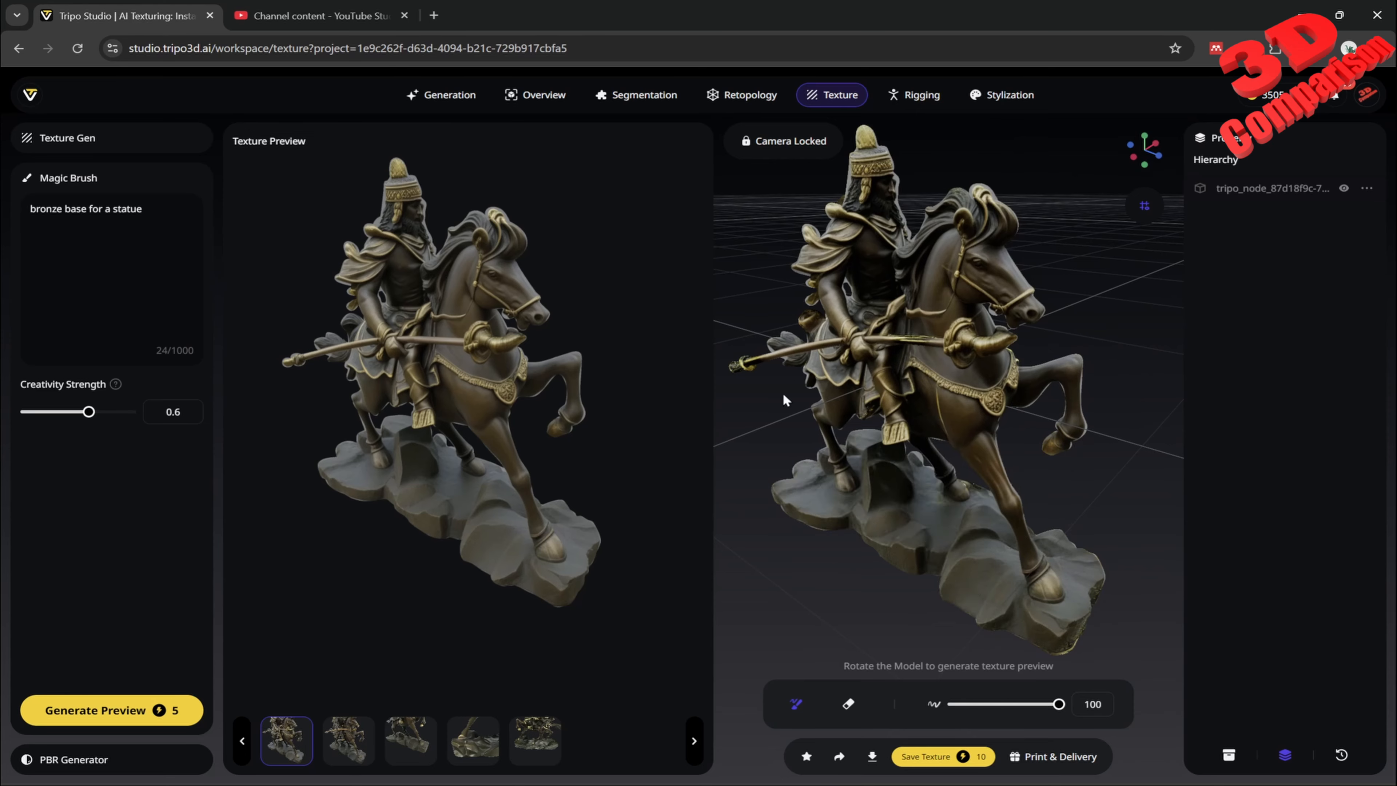
mouse_move(855, 323)
left_mouse_down()
mouse_move(742, 333)
mouse_move(889, 266)
mouse_move(858, 176)
mouse_move(1027, 348)
left_mouse_up()
mouse_move(1021, 553)
left_mouse_down()
mouse_move(1072, 625)
mouse_move(916, 477)
mouse_move(930, 496)
left_mouse_up()
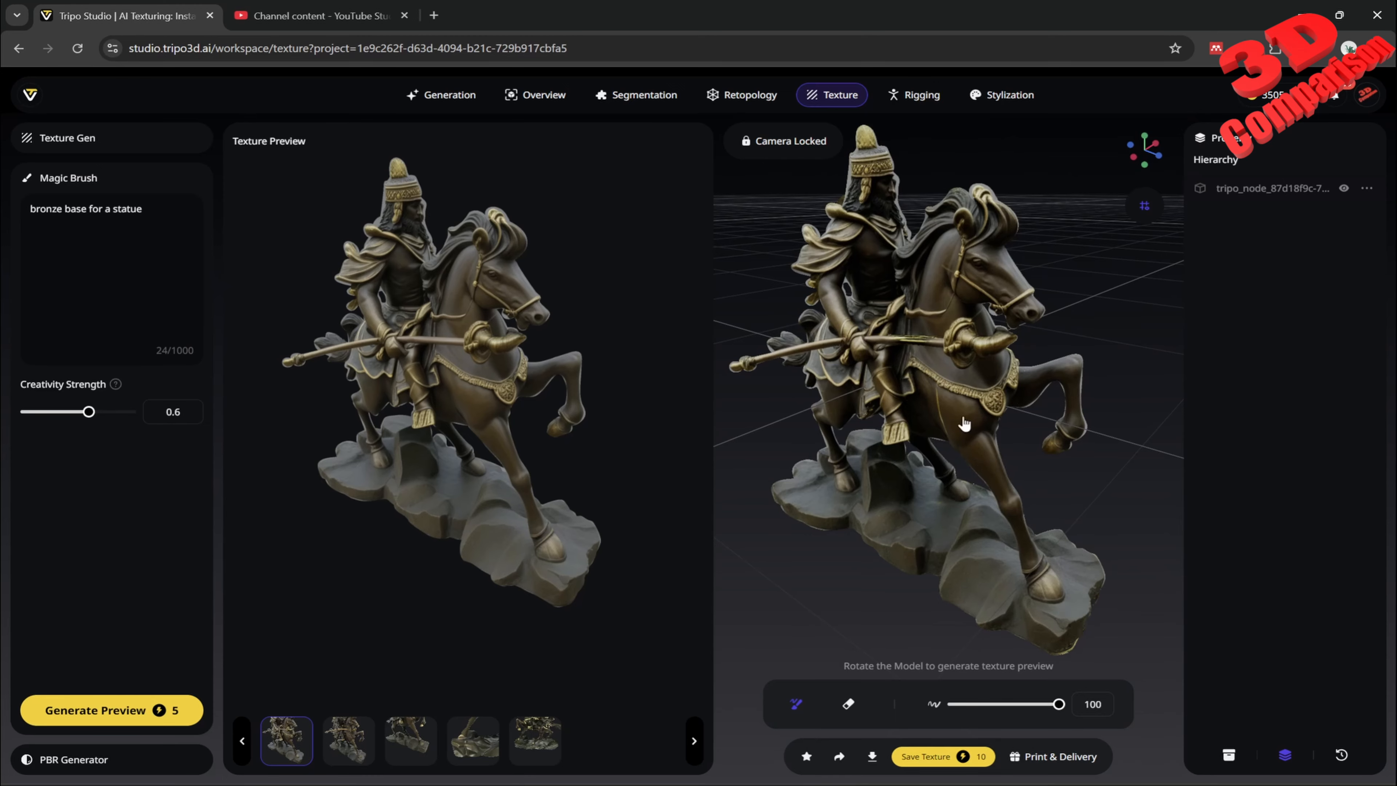
mouse_move(891, 347)
left_mouse_down()
mouse_move(850, 366)
mouse_move(837, 295)
left_mouse_up()
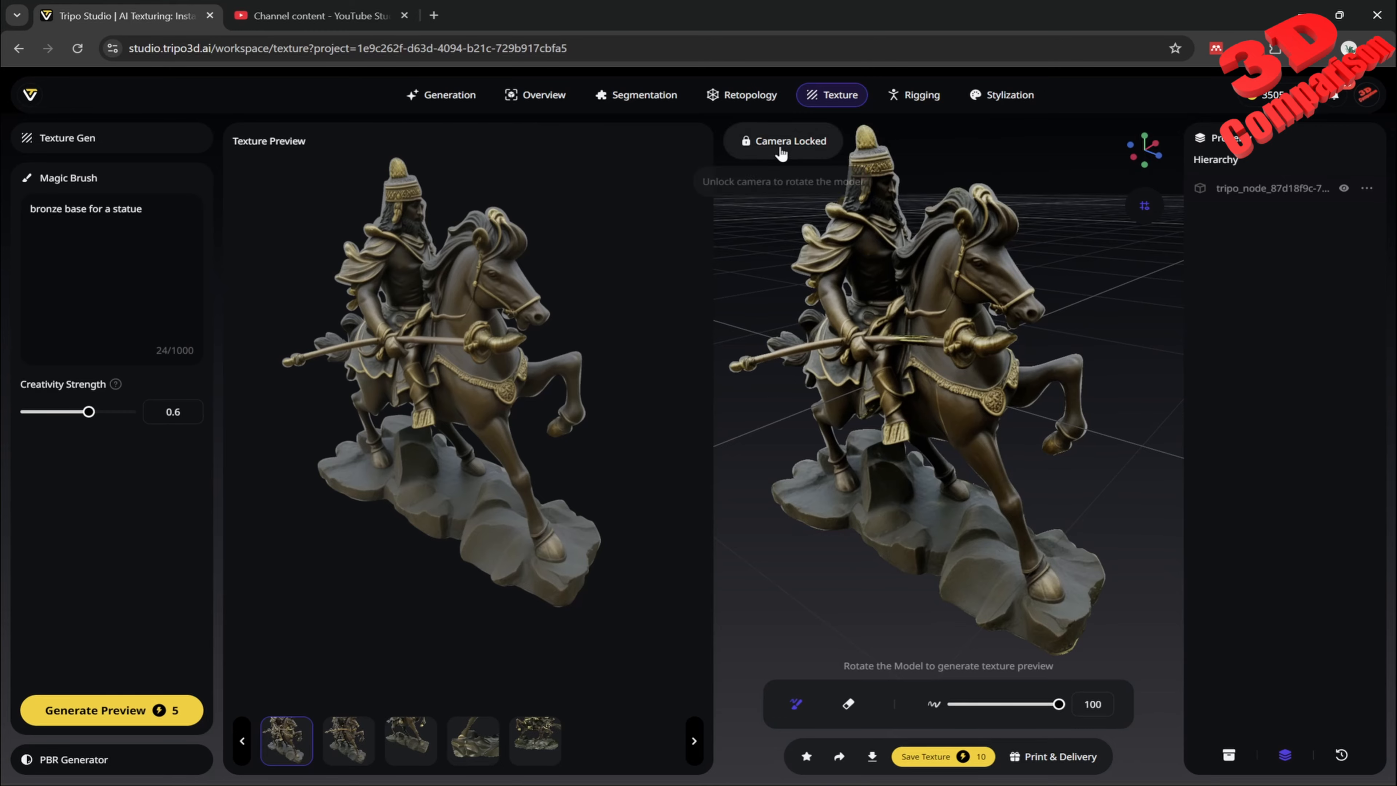
Generate a texture preview of the statue's opposite side, plus another one with creativity strength 0.2
left_click_drag(1158, 535, 972, 474)
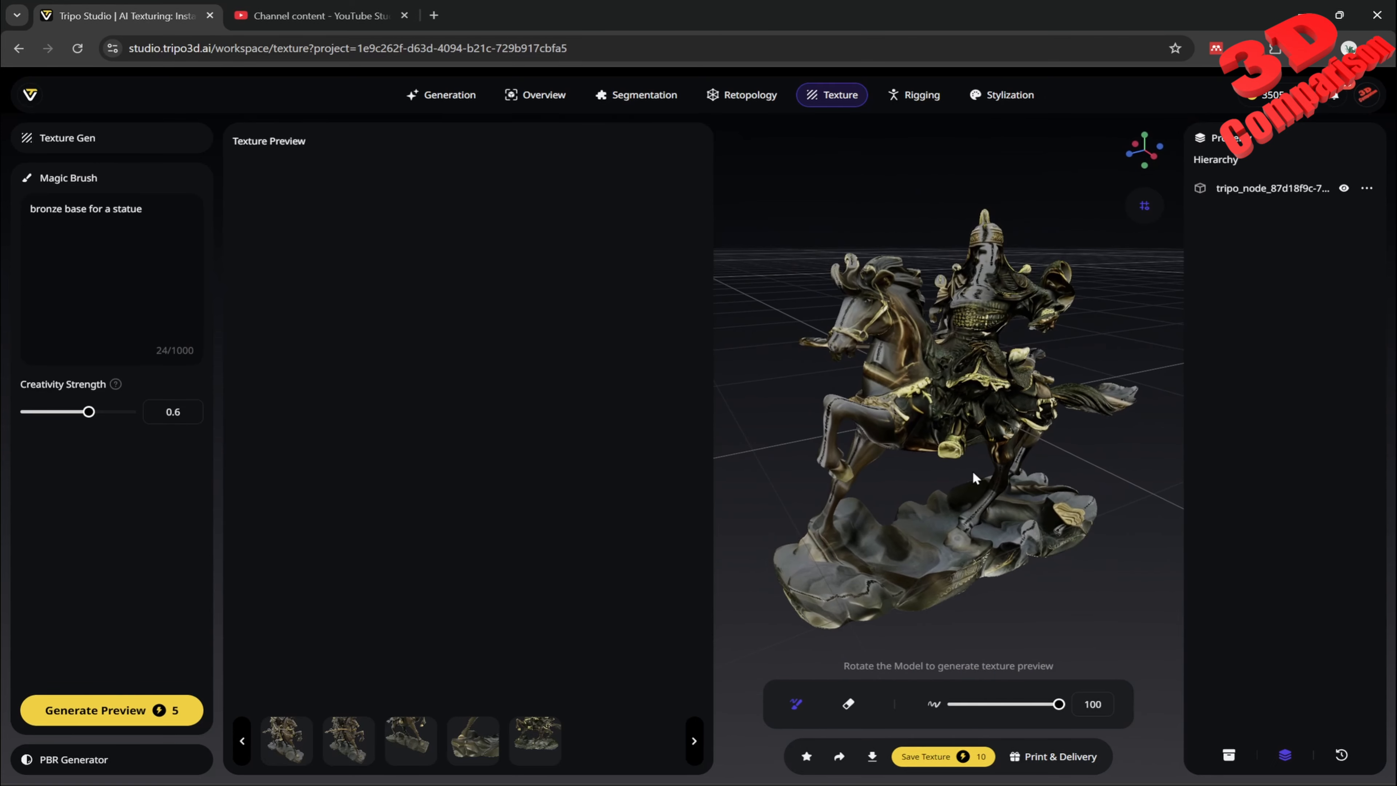
left_click(114, 723)
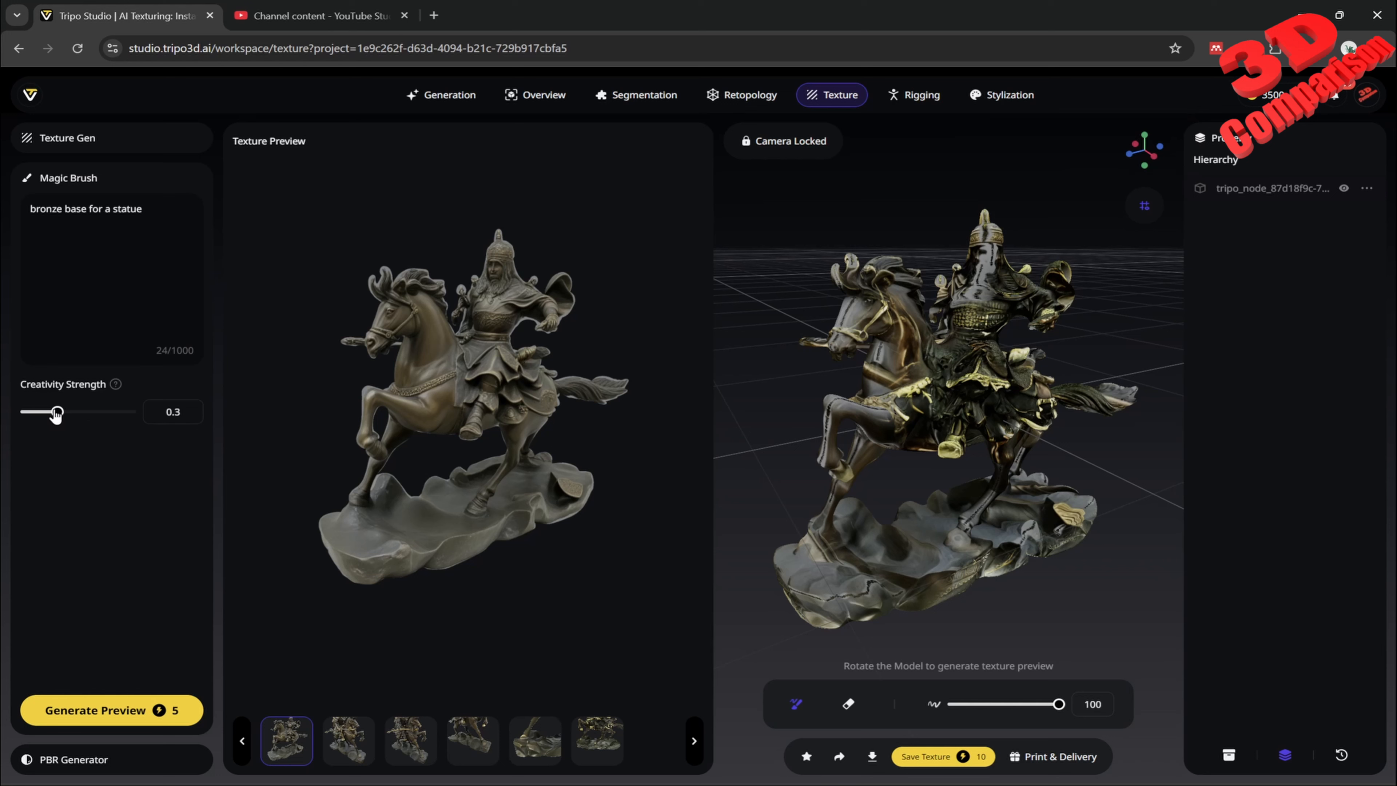
left_click(127, 715)
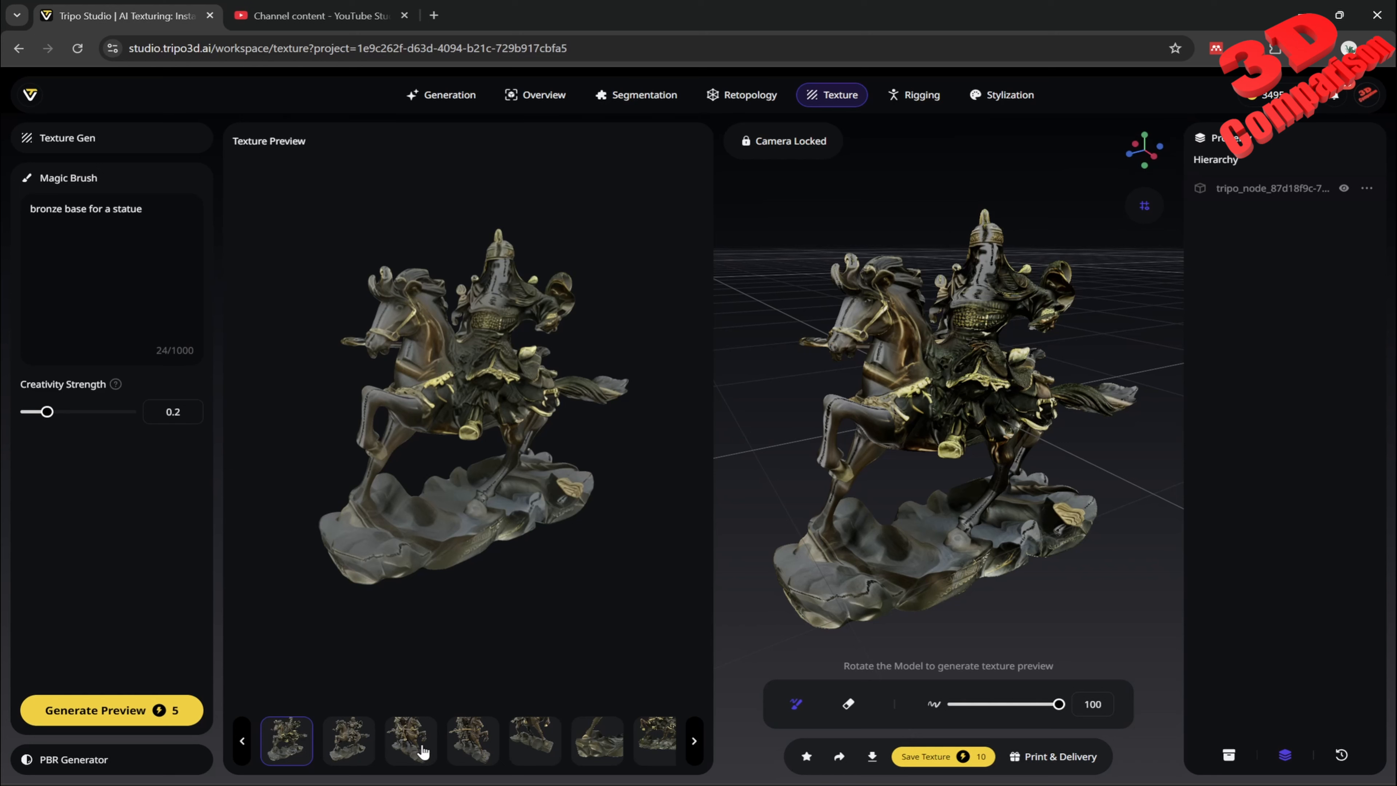
Select the first preview made for this side and brush it over the rider, horse, tail and base
left_click(350, 740)
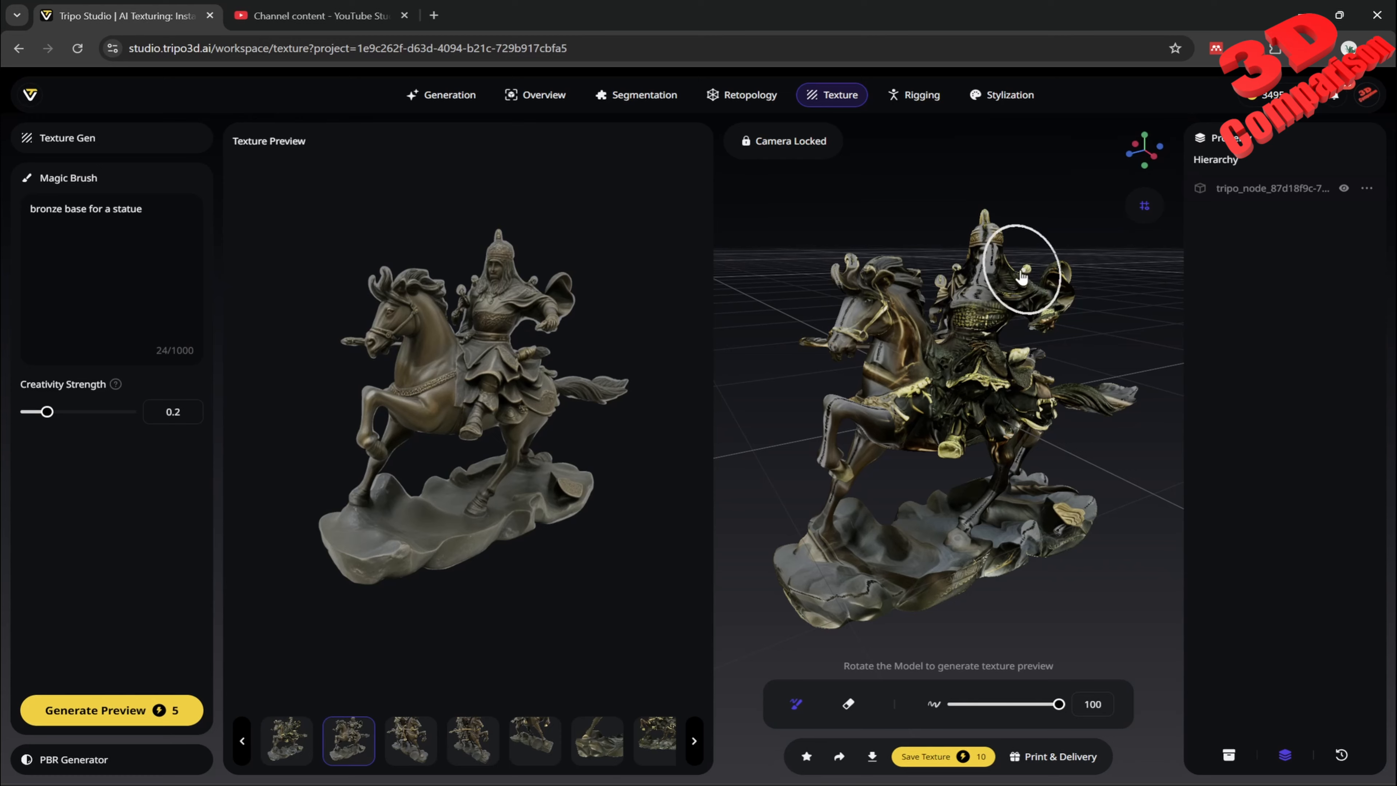
mouse_move(996, 276)
left_mouse_down()
mouse_move(992, 244)
mouse_move(983, 255)
mouse_move(1087, 302)
mouse_move(904, 344)
mouse_move(861, 266)
mouse_move(931, 350)
mouse_move(973, 368)
mouse_move(892, 415)
mouse_move(1017, 421)
mouse_move(1002, 448)
left_mouse_up()
mouse_move(987, 547)
left_mouse_down()
mouse_move(973, 546)
mouse_move(1078, 505)
mouse_move(1011, 454)
mouse_move(1000, 479)
left_mouse_up()
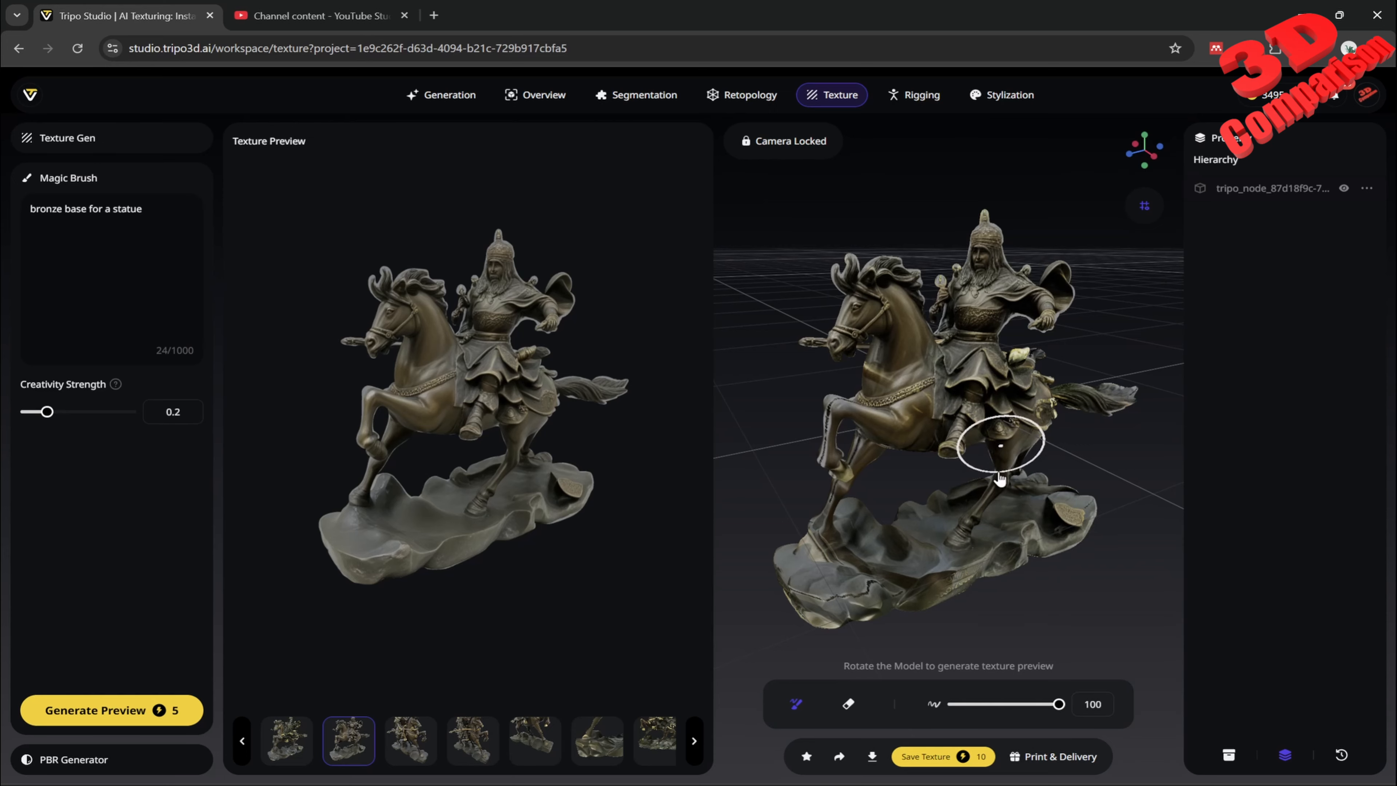
left_click_drag(1030, 416, 1124, 397)
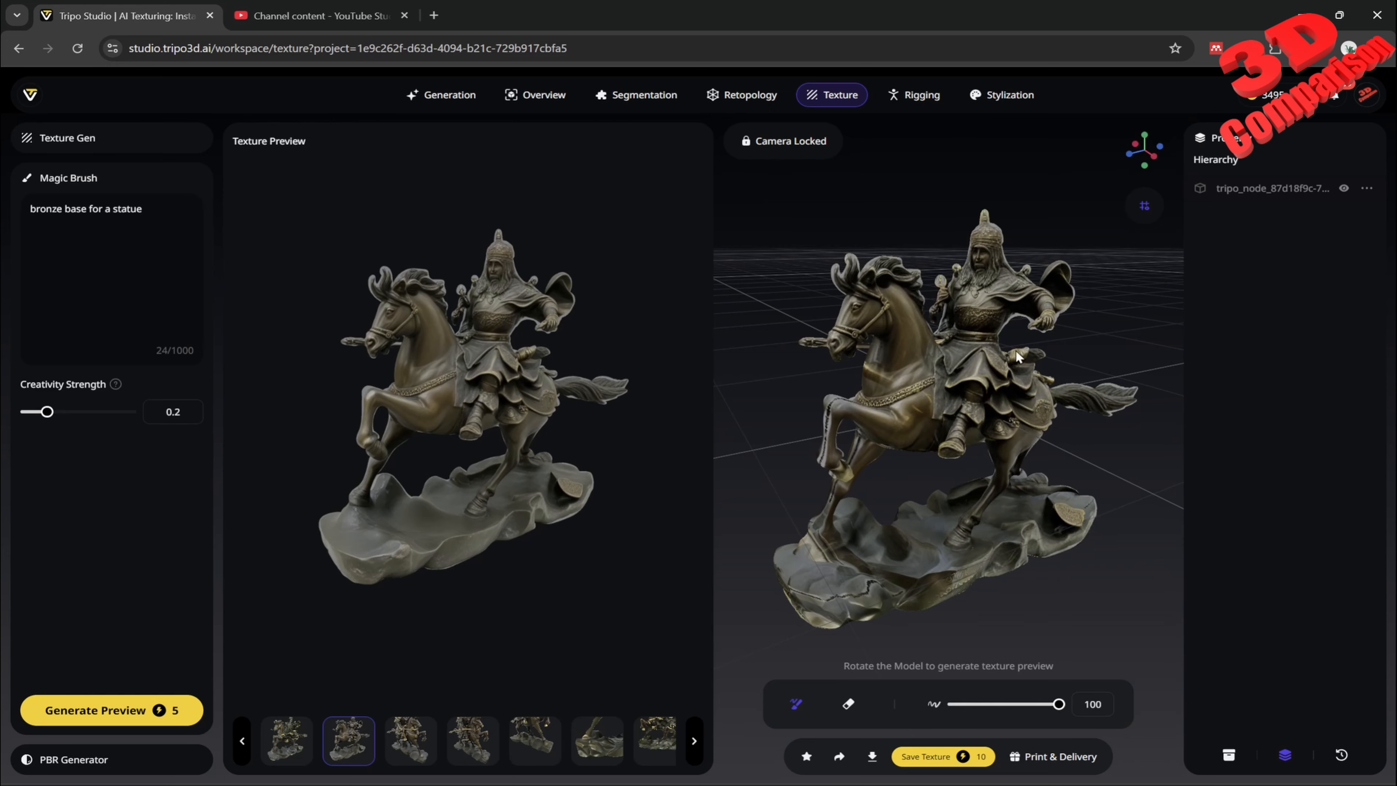
mouse_move(848, 334)
left_mouse_down()
mouse_move(863, 309)
mouse_move(836, 468)
mouse_move(832, 430)
mouse_move(848, 546)
mouse_move(823, 586)
left_mouse_up()
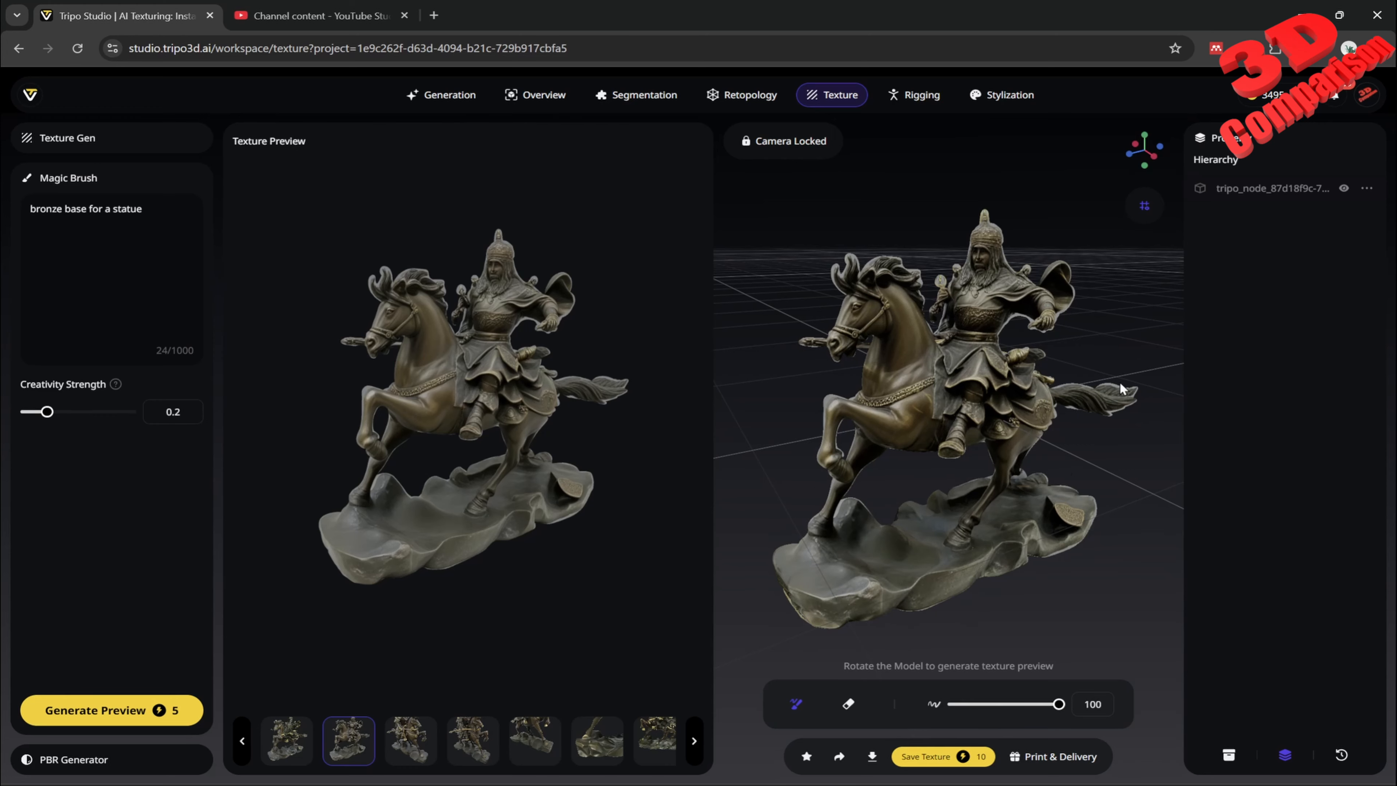
mouse_move(1025, 323)
left_mouse_down()
mouse_move(993, 325)
mouse_move(935, 401)
mouse_move(898, 299)
mouse_move(885, 305)
left_mouse_up()
mouse_move(1012, 459)
left_mouse_down()
mouse_move(993, 437)
mouse_move(935, 504)
mouse_move(836, 529)
mouse_move(973, 498)
left_mouse_up()
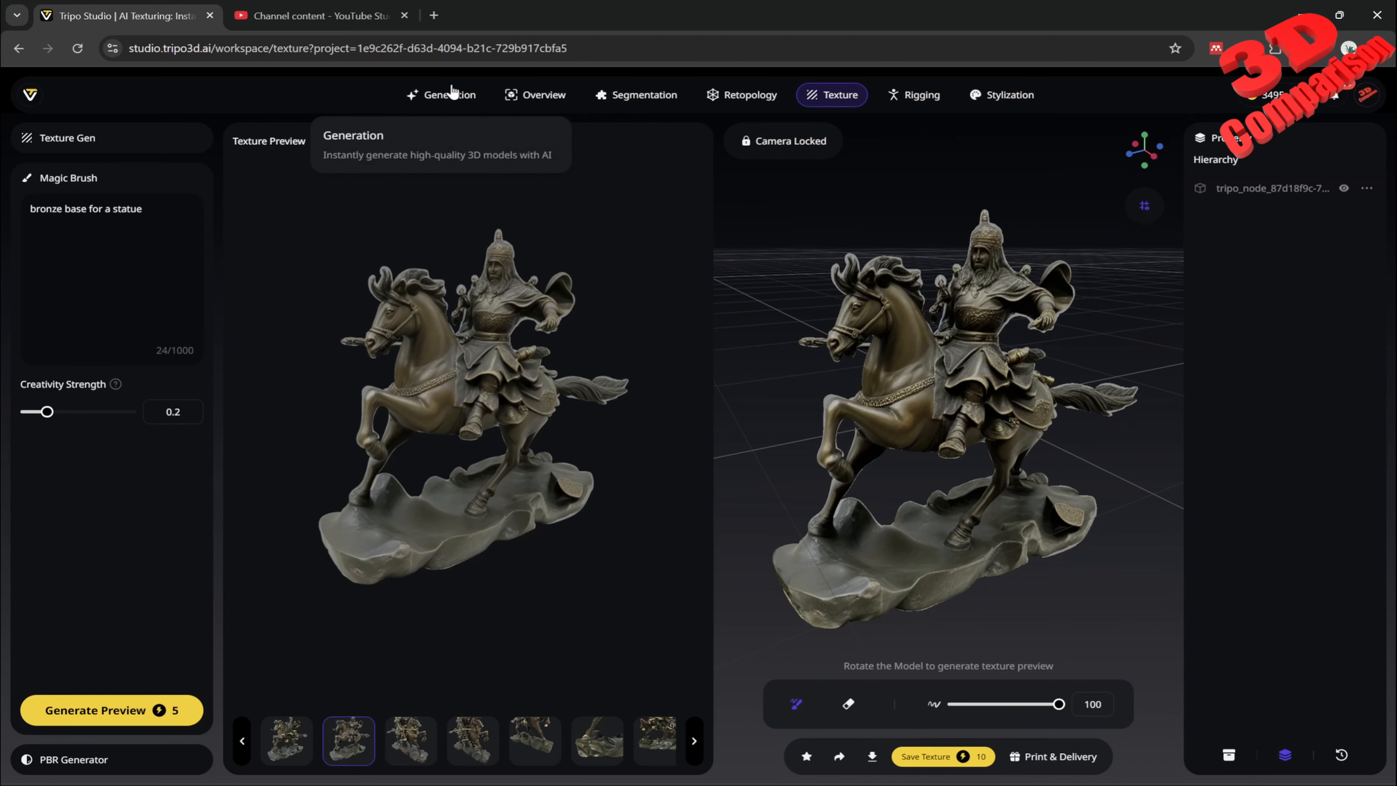
Check the model in the Overview and Generation workspaces, and save the painted texture from the Texture workspace
left_click(522, 102)
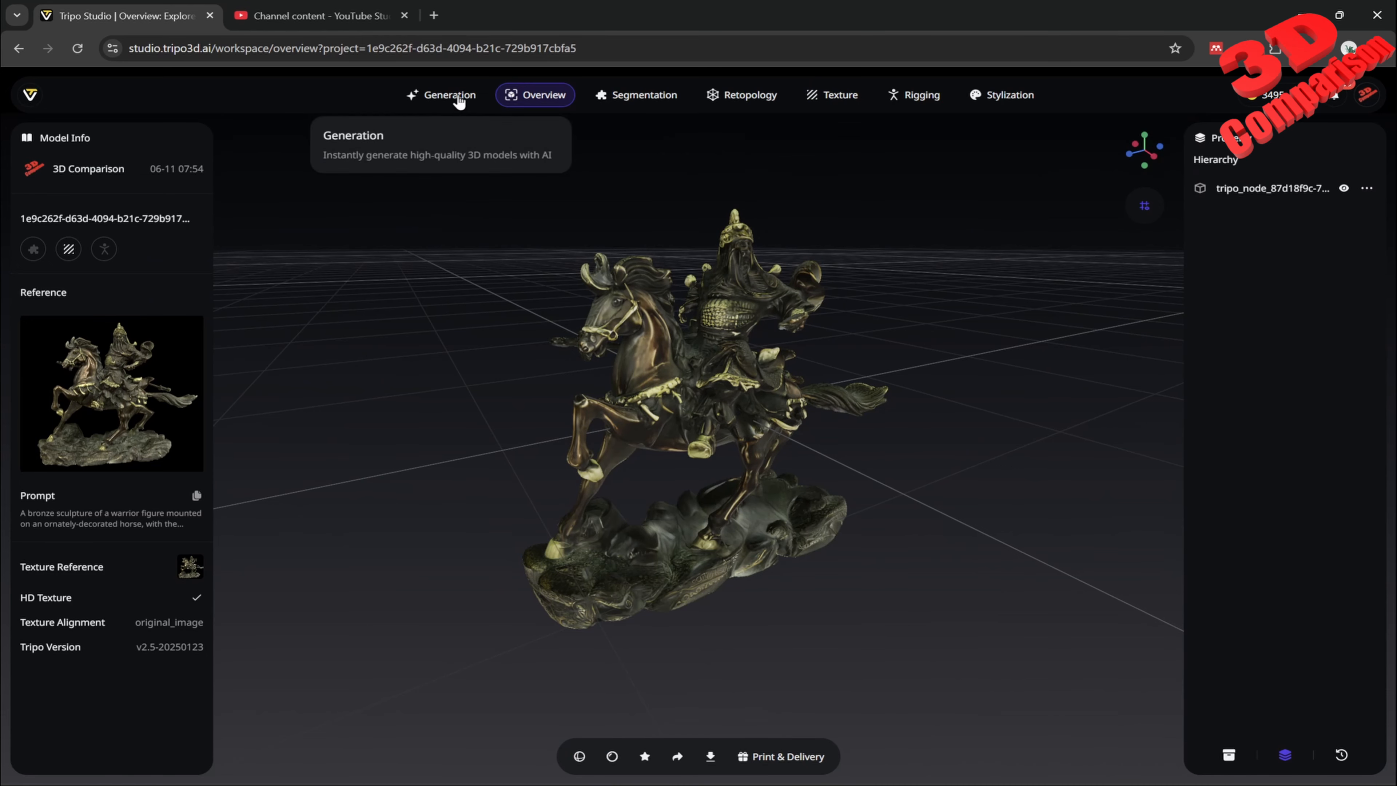
left_click(458, 100)
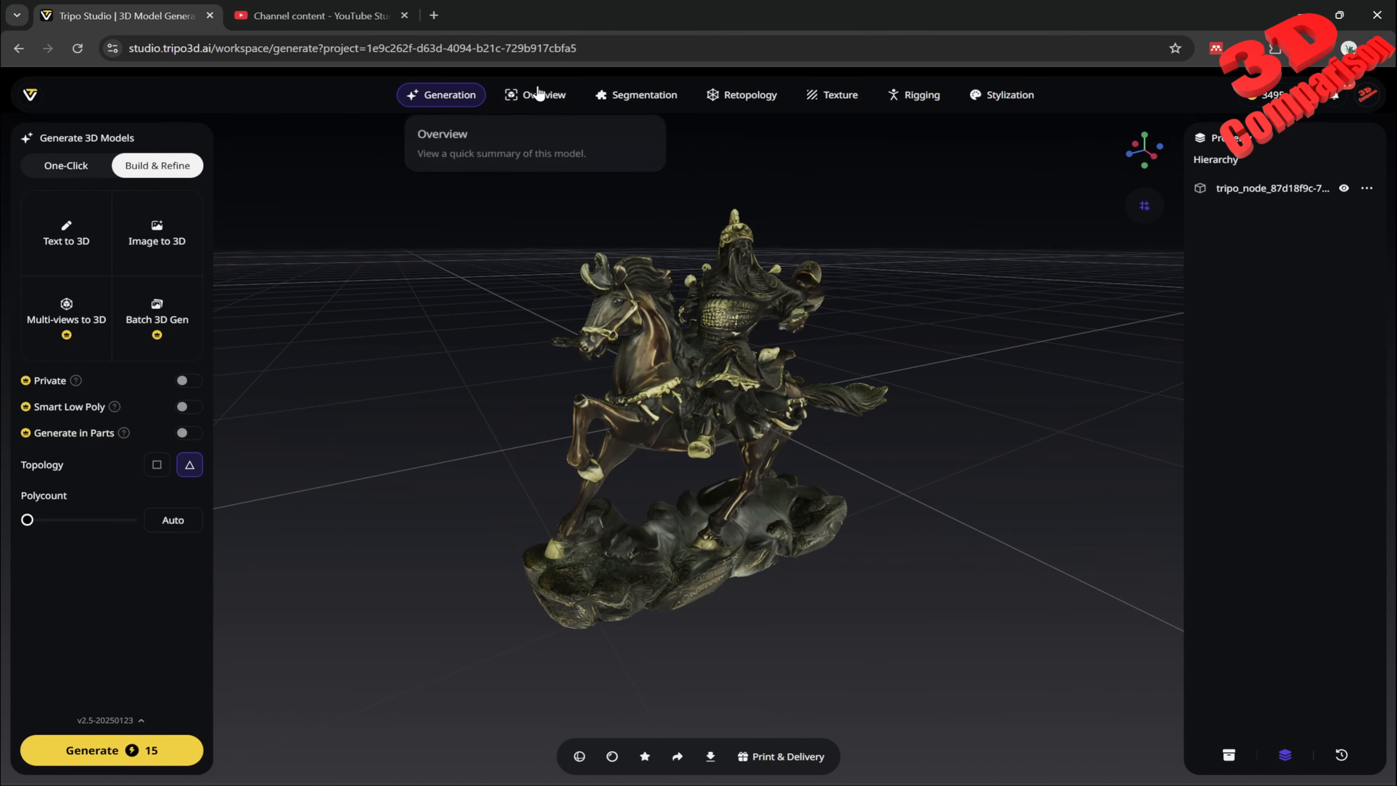
left_click(856, 101)
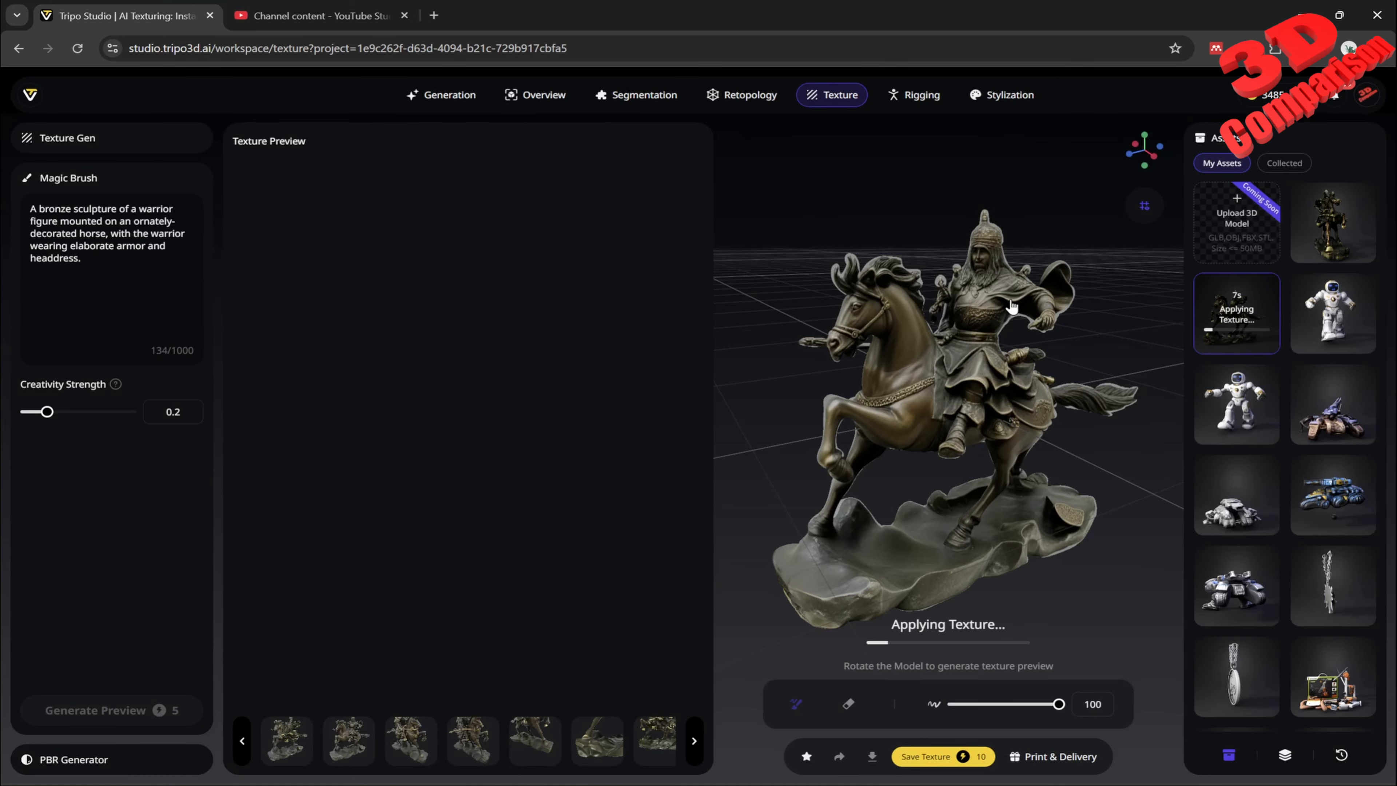
Examine the saved texture on the statue from all sides in the Generation workspace, and return to the Texture workspace
left_click(446, 95)
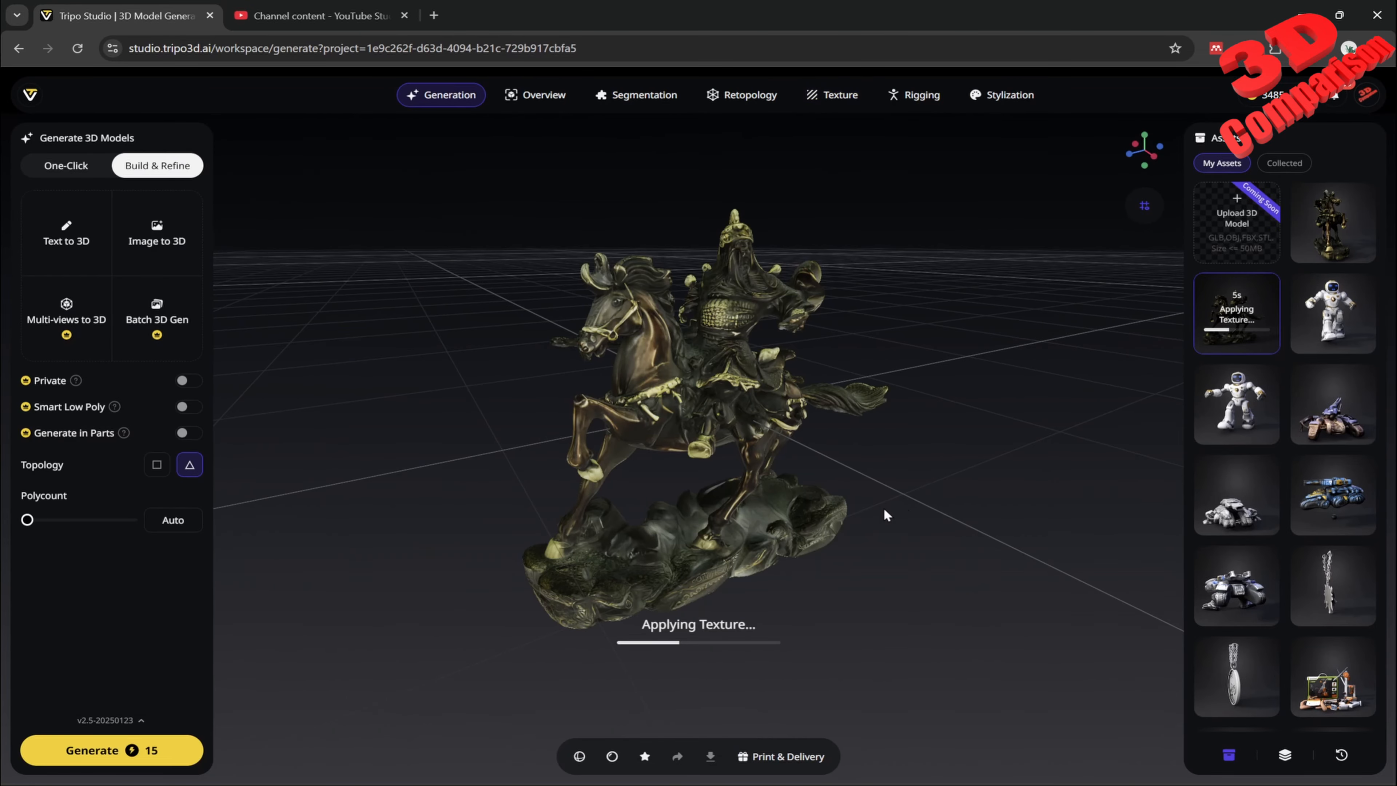
left_click_drag(883, 511, 919, 405)
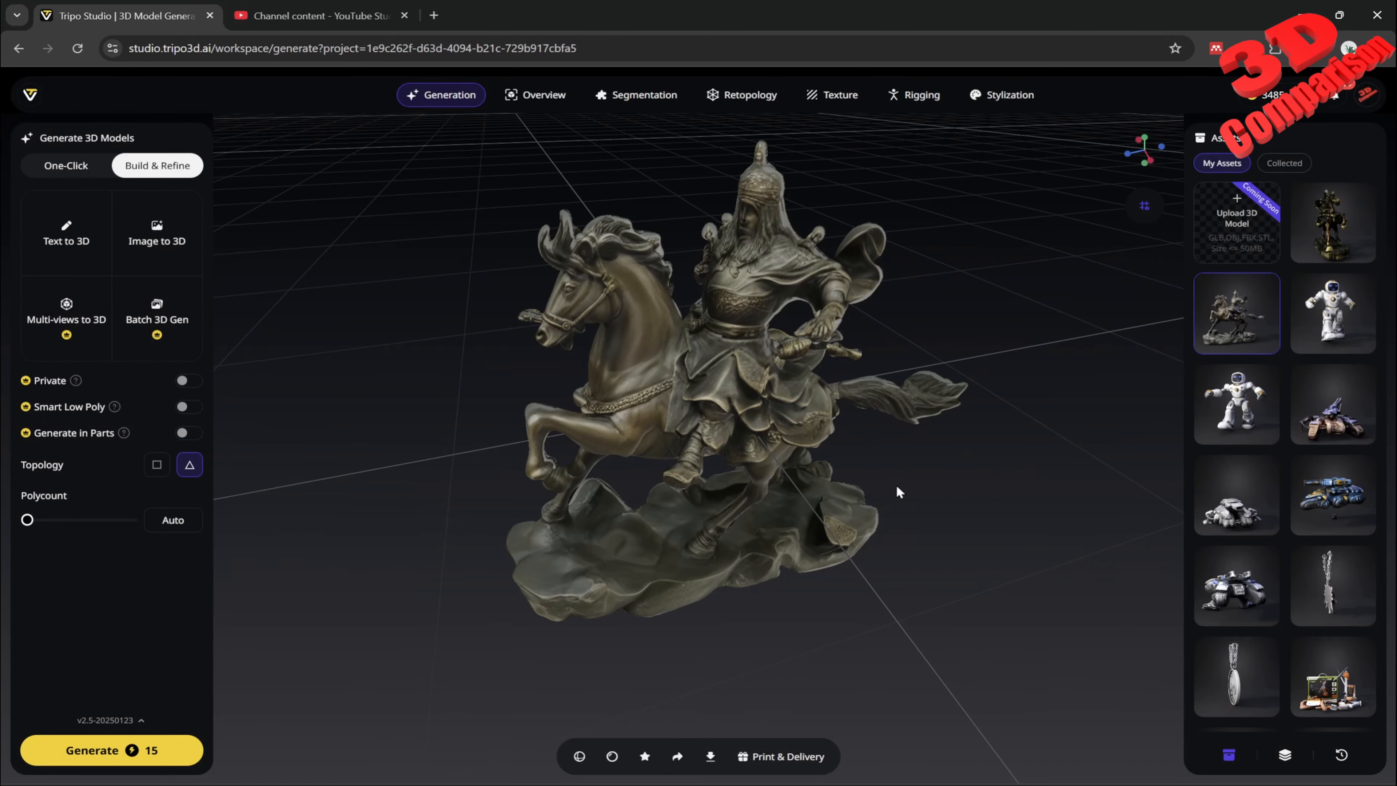
left_click_drag(897, 488, 1063, 467)
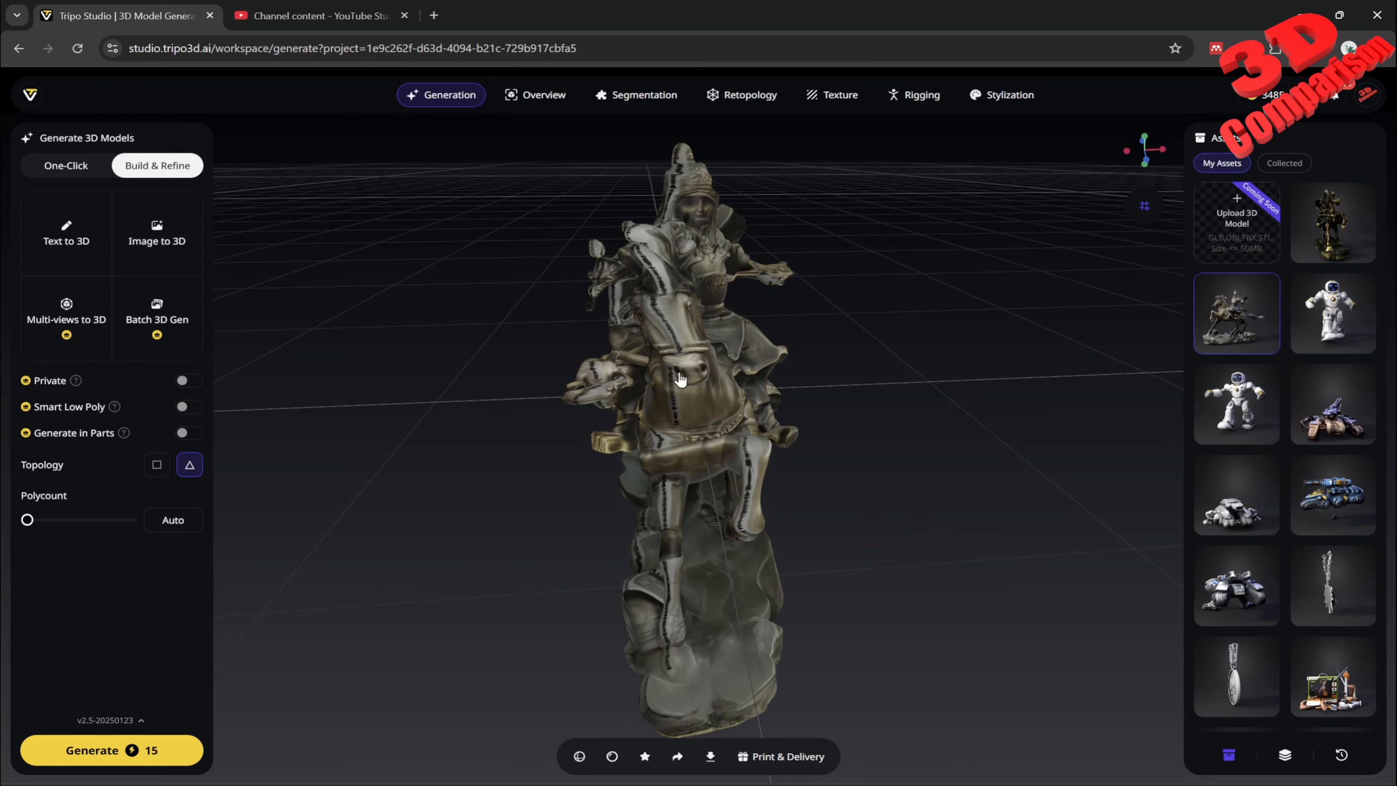
left_click_drag(680, 379, 751, 355)
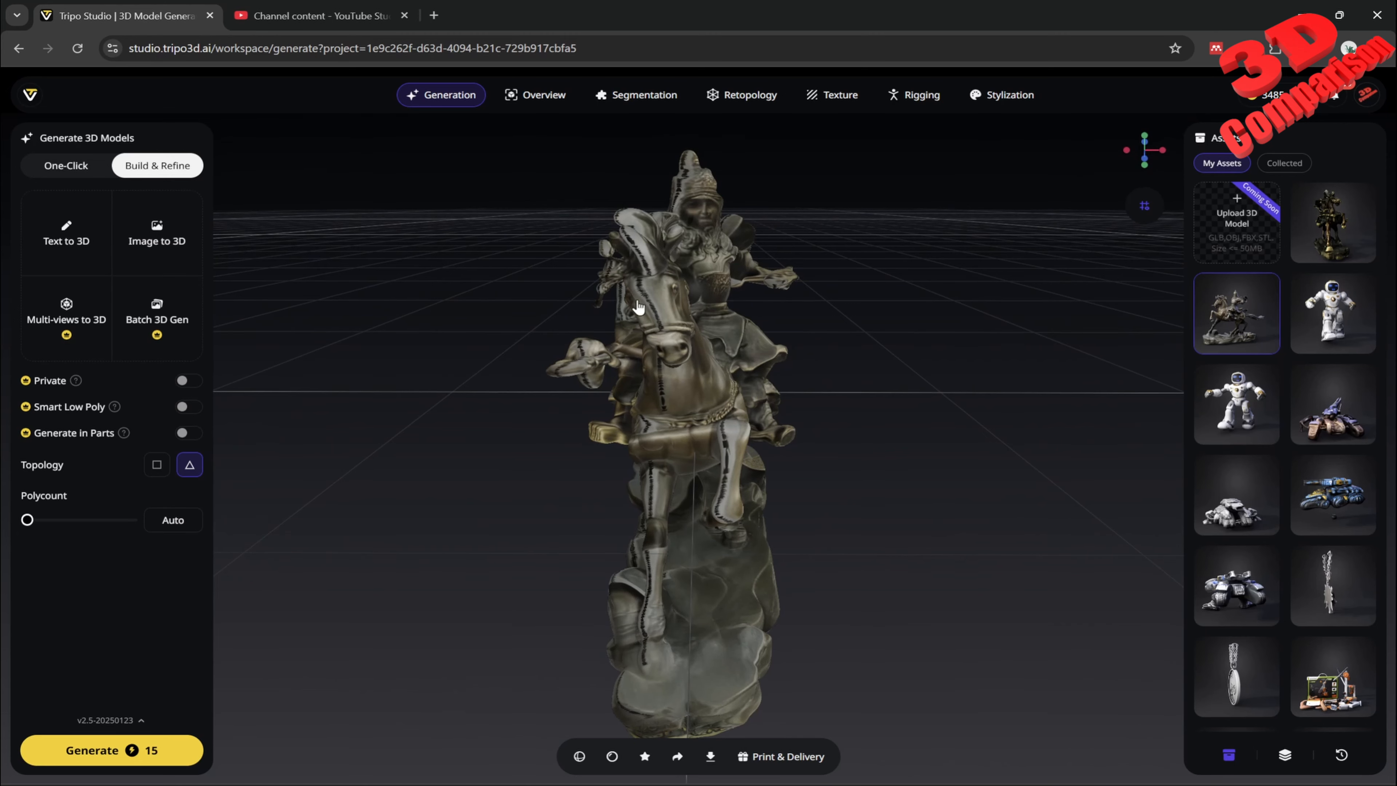
left_click_drag(637, 307, 752, 454)
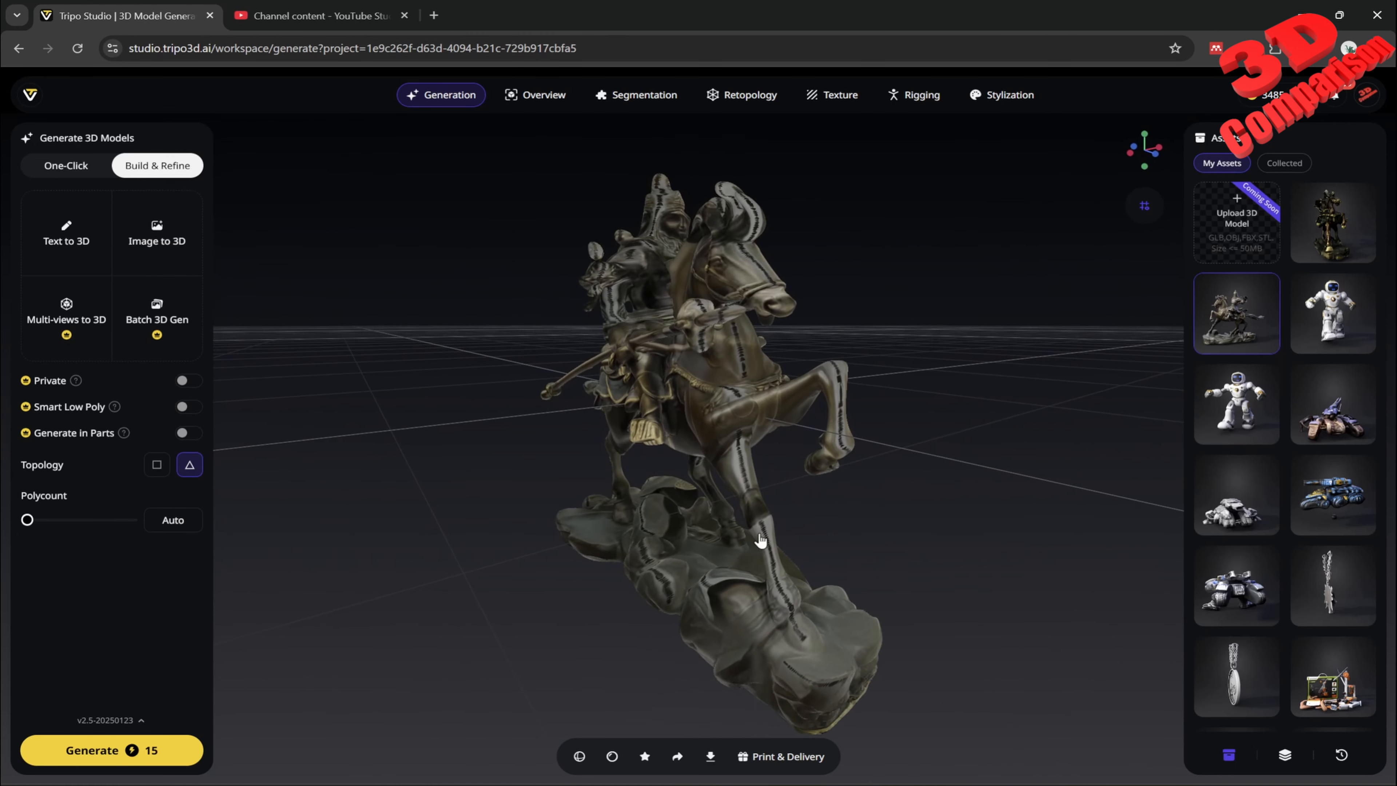
left_click_drag(560, 477, 998, 508)
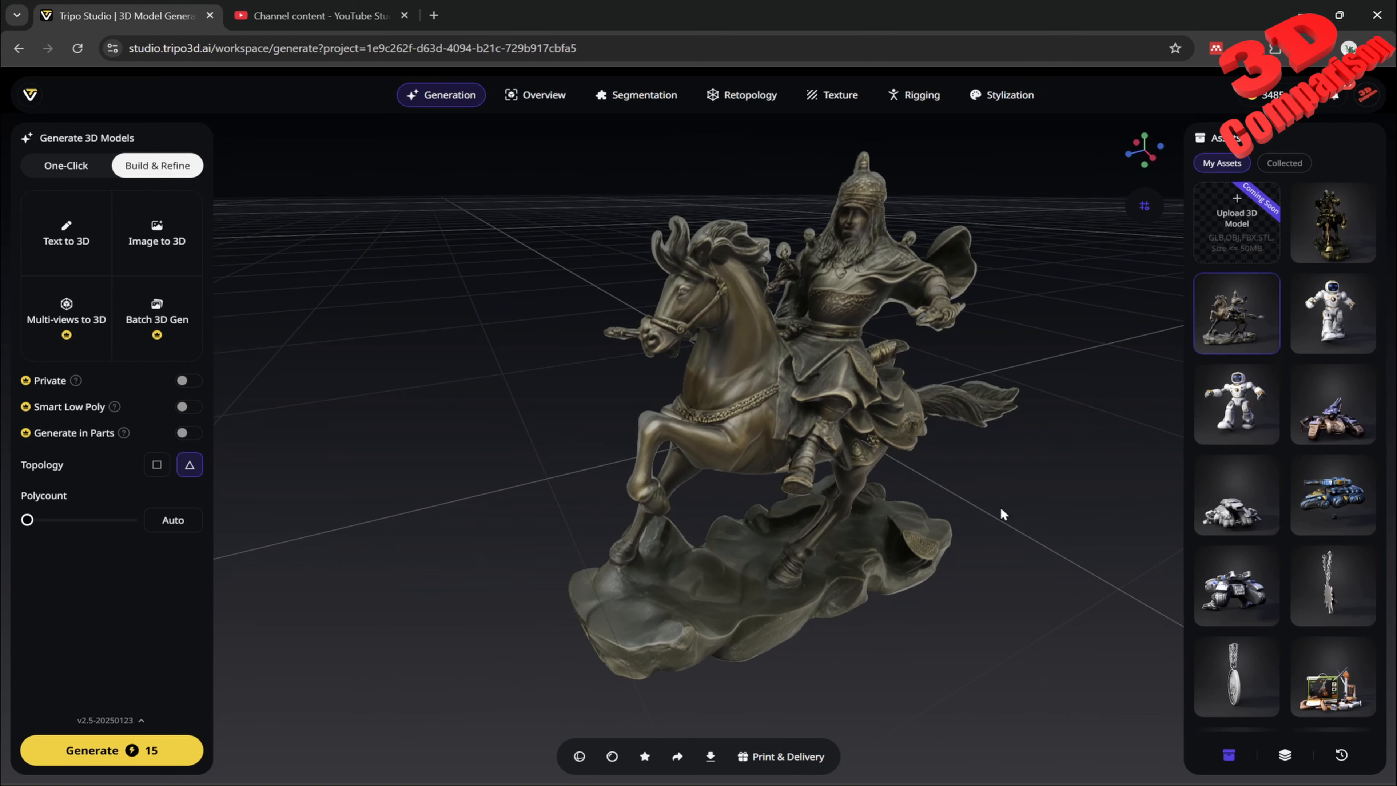
left_click_drag(955, 469, 968, 432)
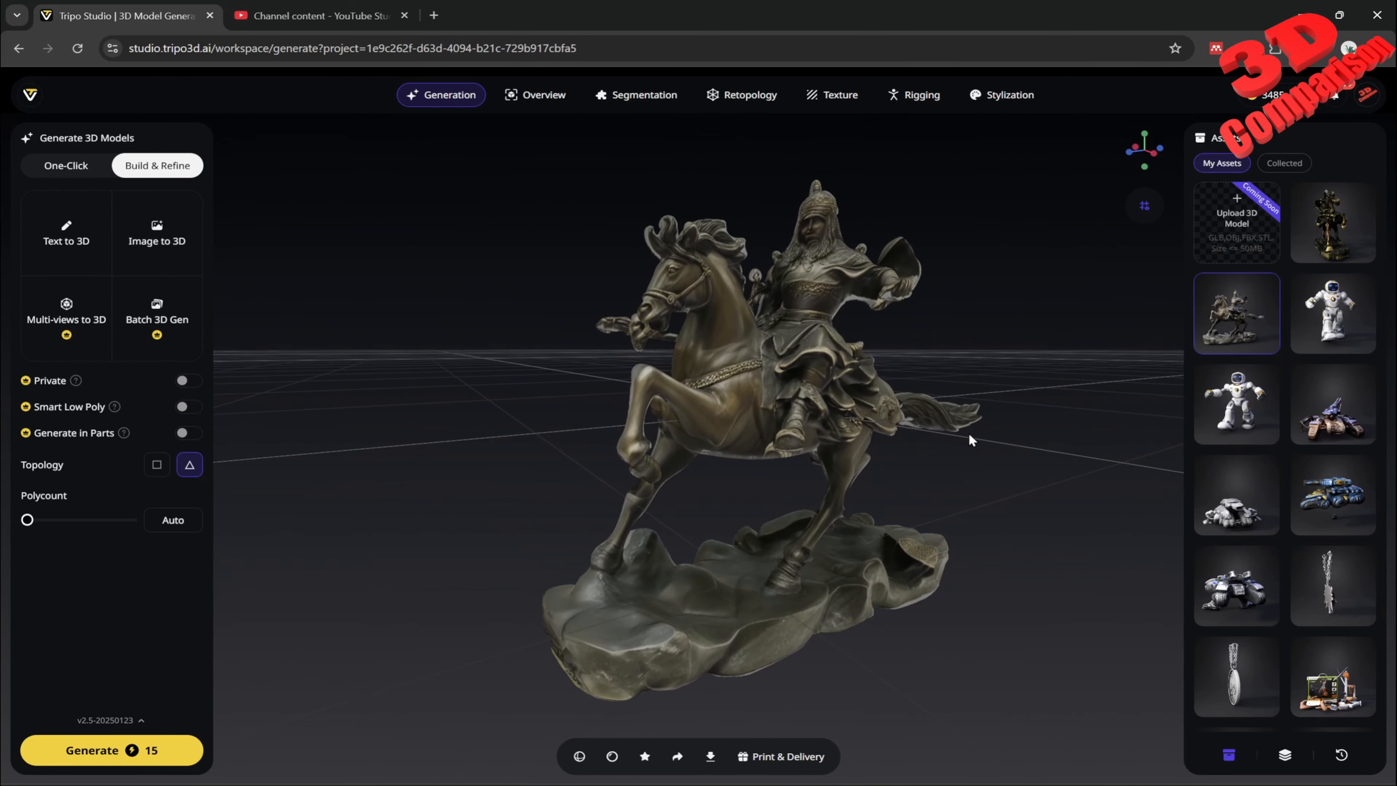
left_click(833, 95)
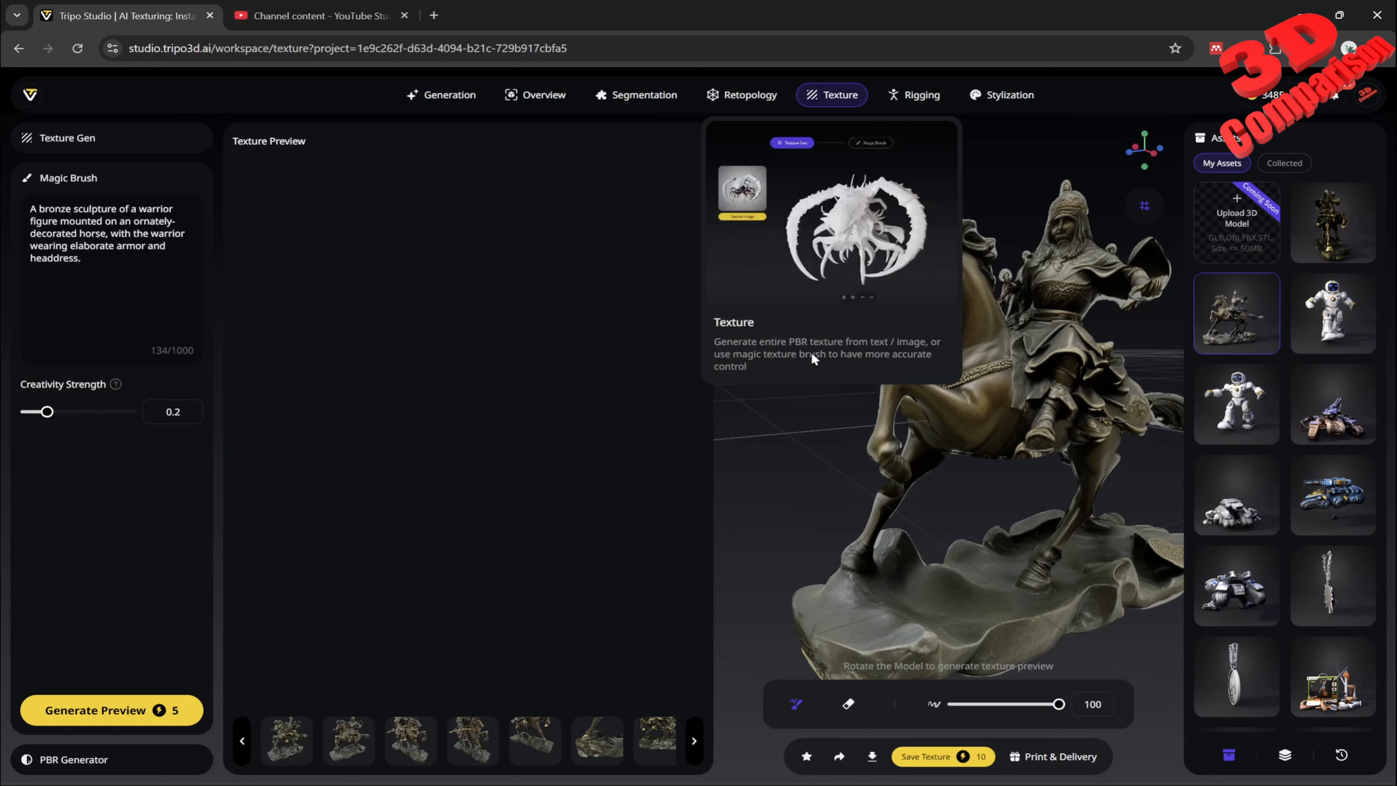